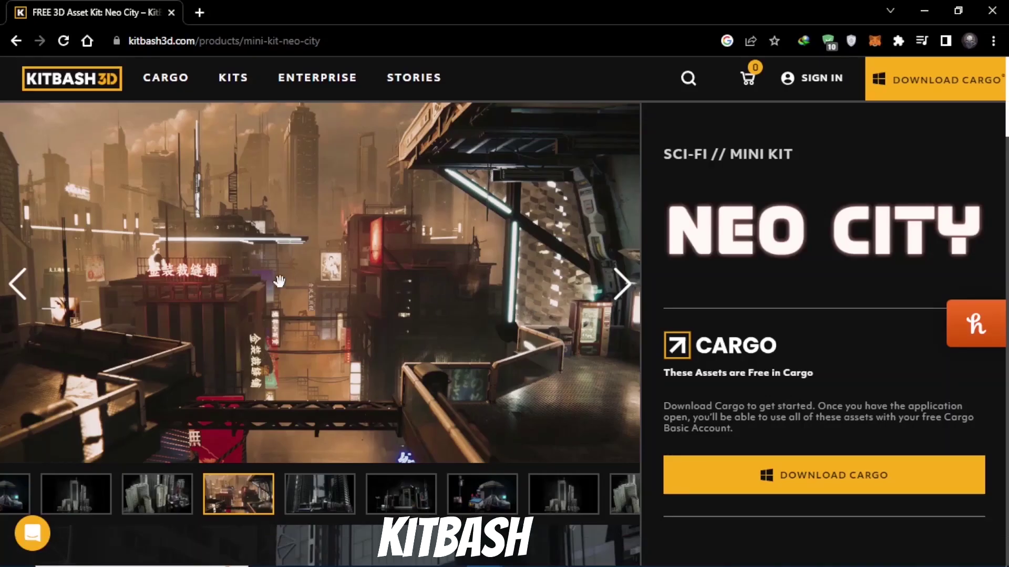
- Browse the preview images of the Neo City mini kit in the product gallery
click(21, 287)
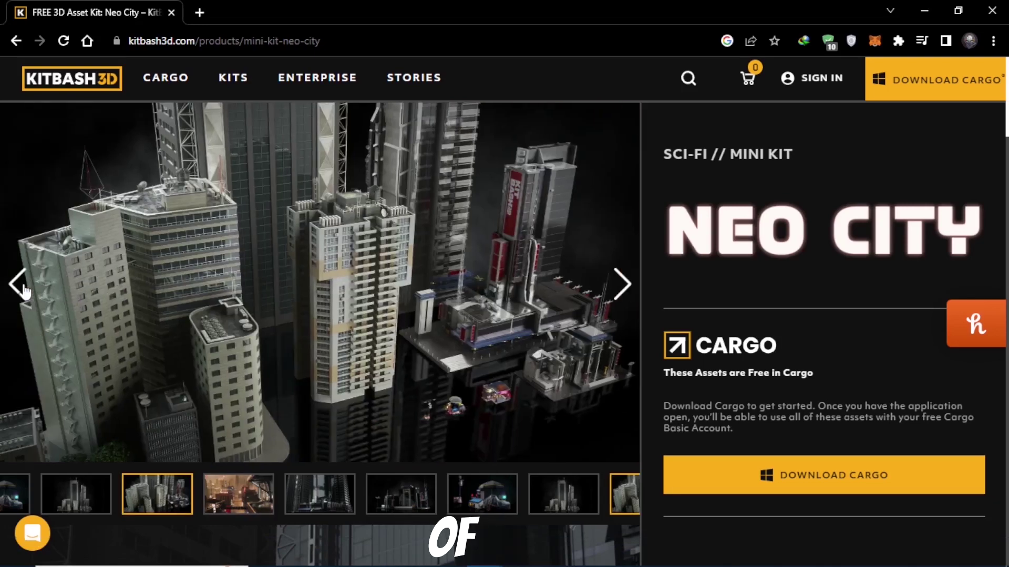
click(21, 288)
click(21, 288)
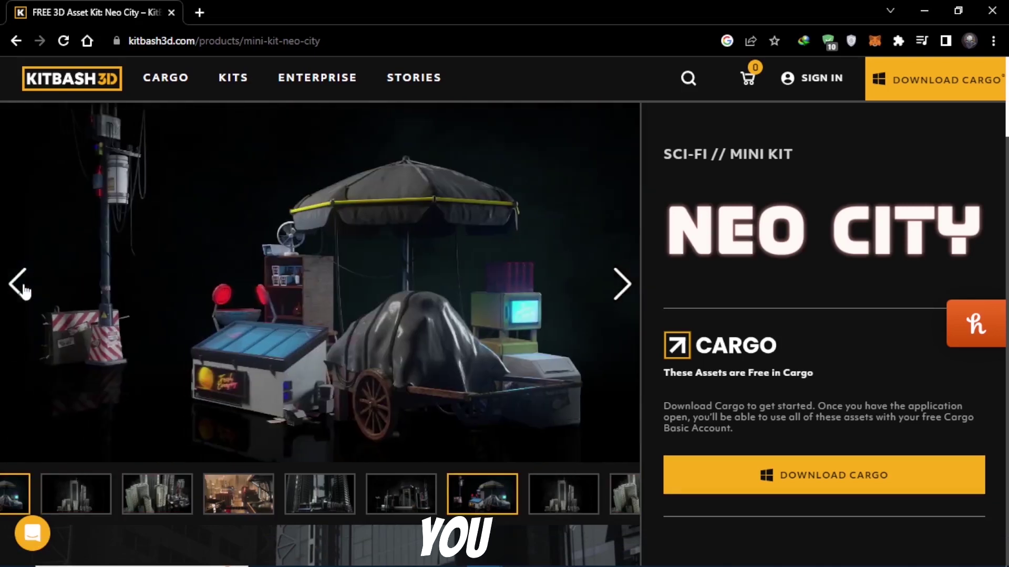
click(21, 288)
click(21, 288)
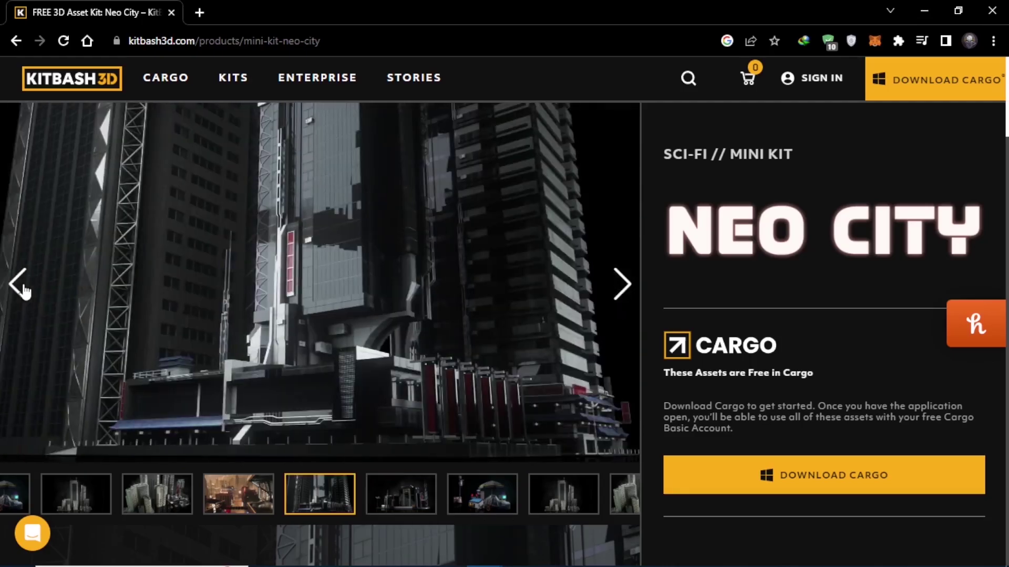
click(21, 288)
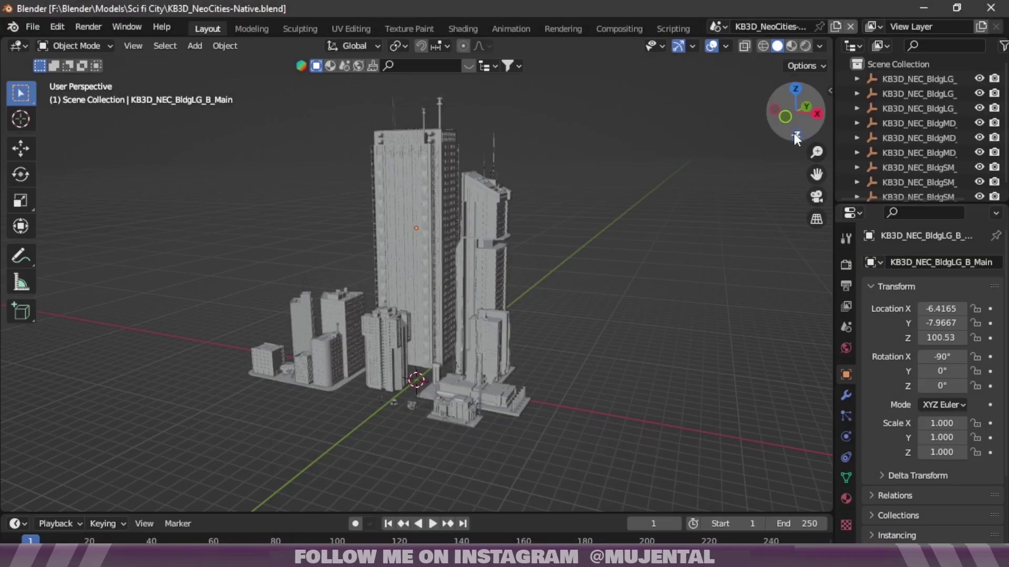
- In Blender's KB3D_NeoCities-Native.blend file, select the tallest tower, one of the smaller buildings and the low front building together
middle_drag(421, 263, 457, 262)
mouse_move(816, 152)
mouse_down()
mouse_move(816, 116)
mouse_move(816, 143)
mouse_up()
click(436, 200)
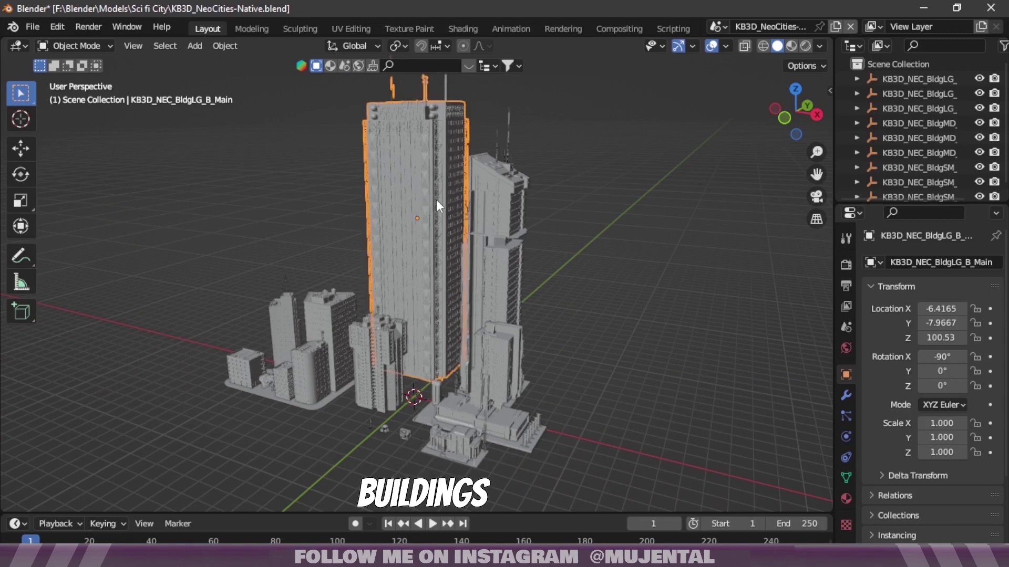
shift+click(341, 295)
shift+click(456, 442)
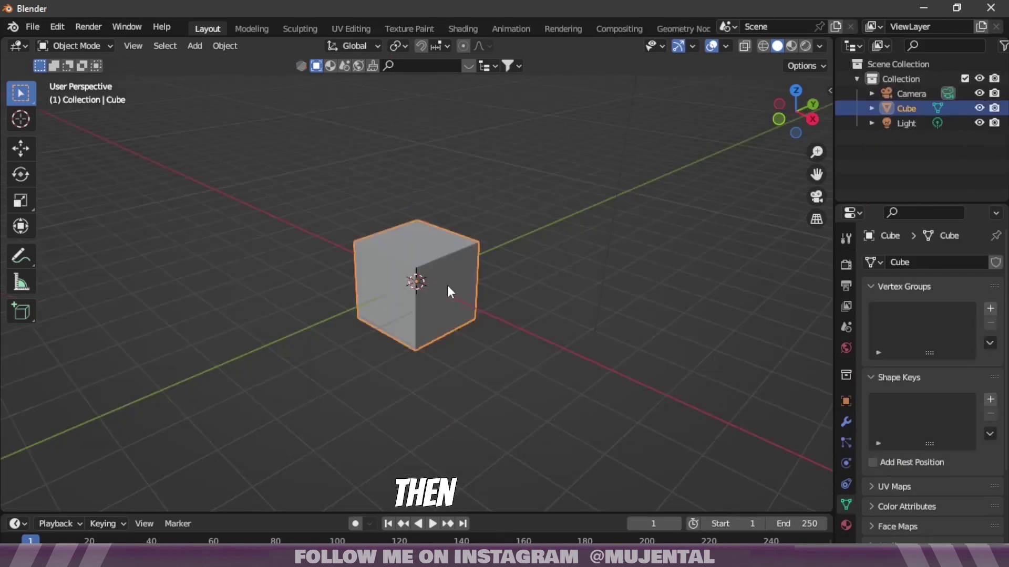
- Delete the default cube and light from the new scene, keeping the camera
key(x)
click(450, 292)
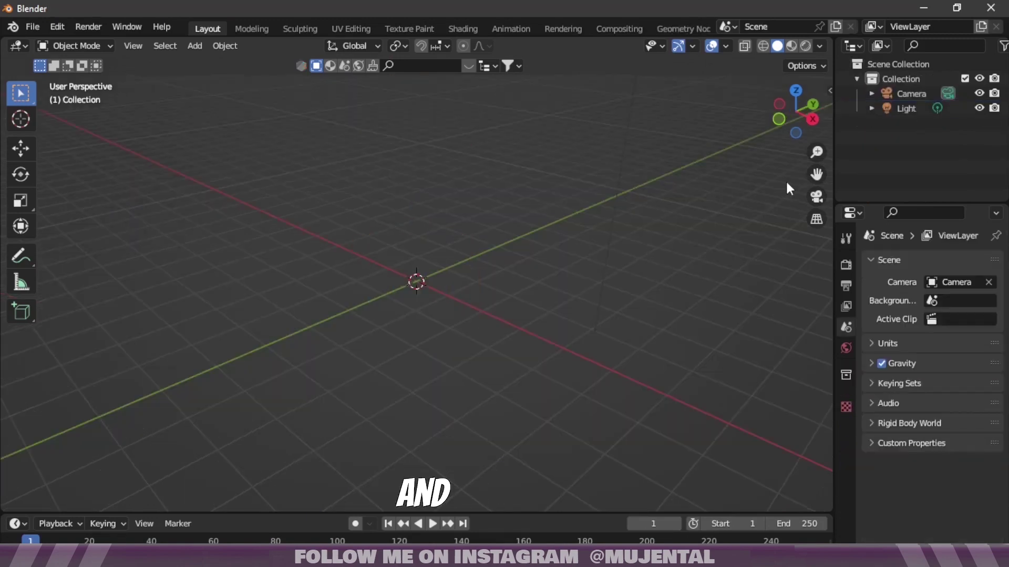
click(908, 108)
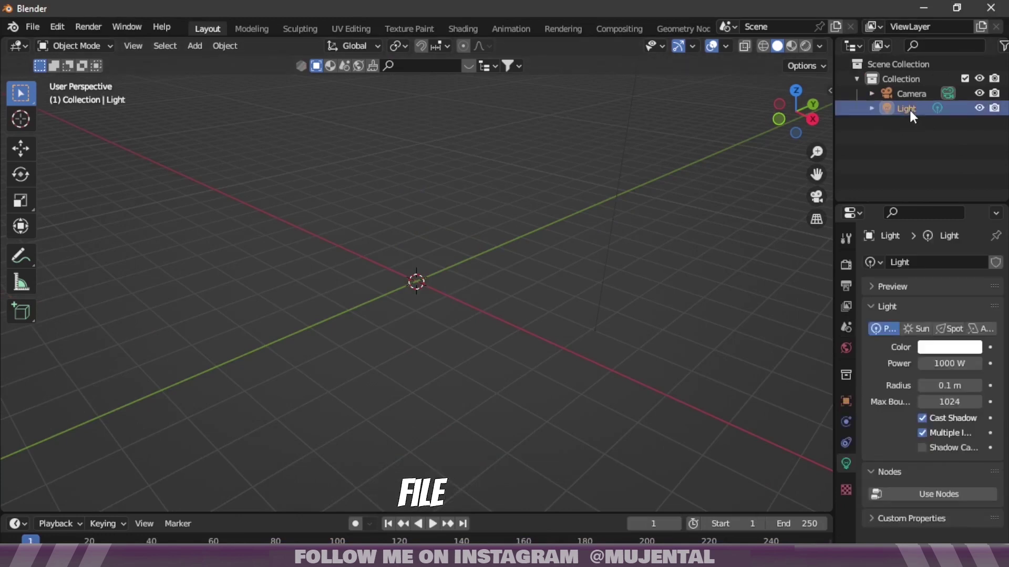
key(x)
- Look through the camera, lock Camera to View, and shift the camera back from the buildings
click(816, 196)
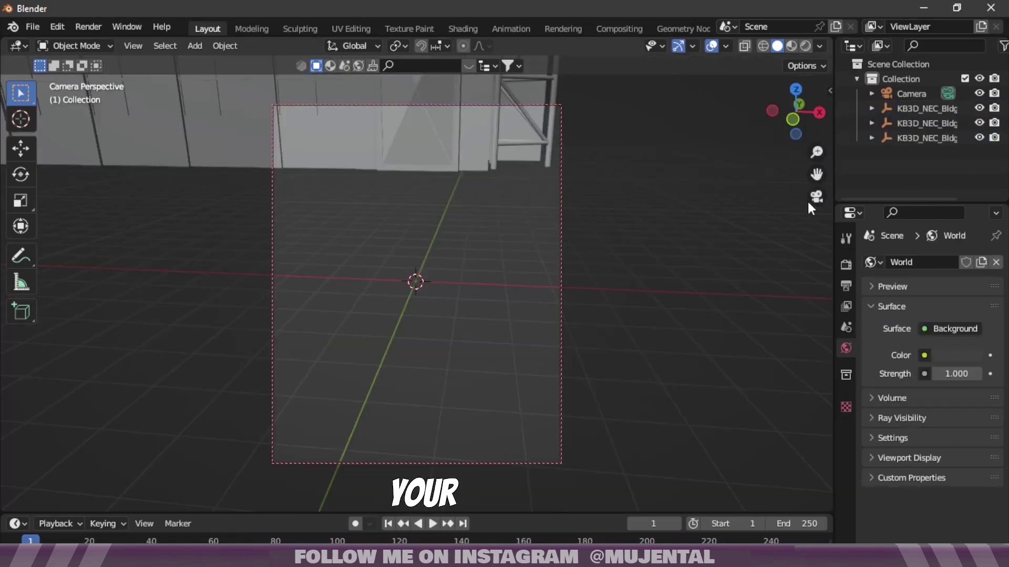
key(n)
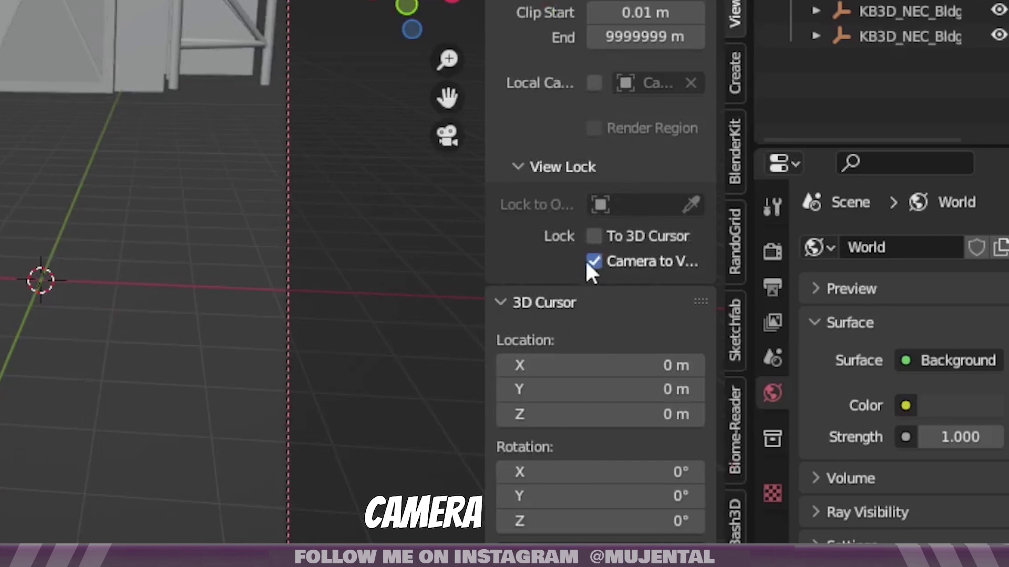
key(n)
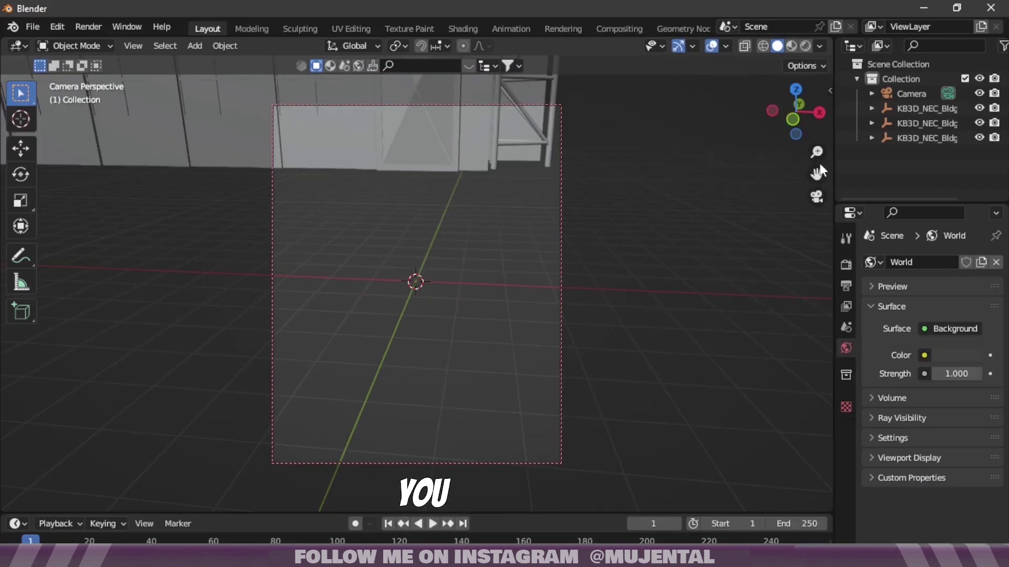
drag(817, 172, 778, 375)
drag(816, 151, 817, 321)
- Set the camera's clip end to 100000000 and its focal length to 35 mm
click(947, 93)
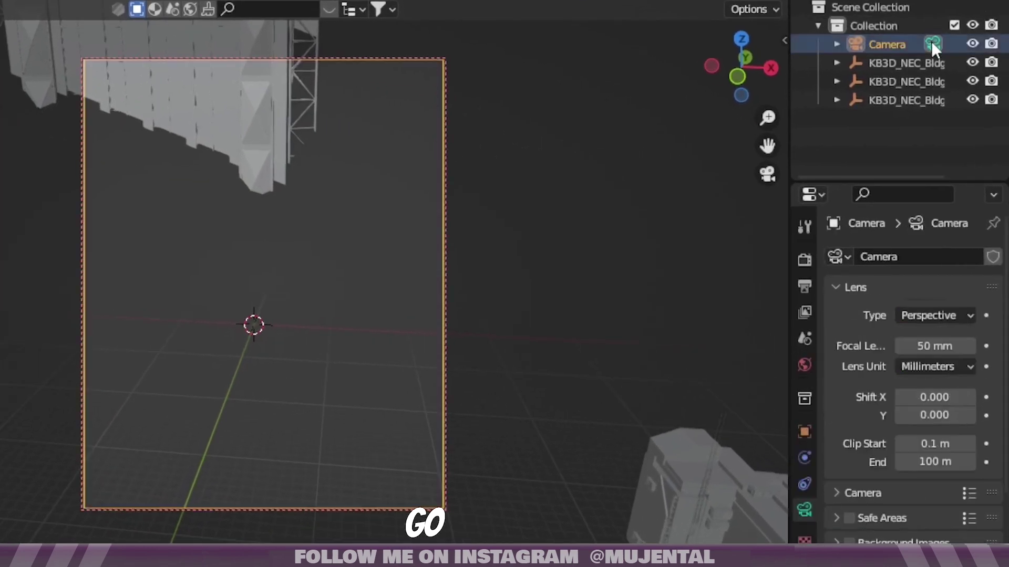
click(928, 462)
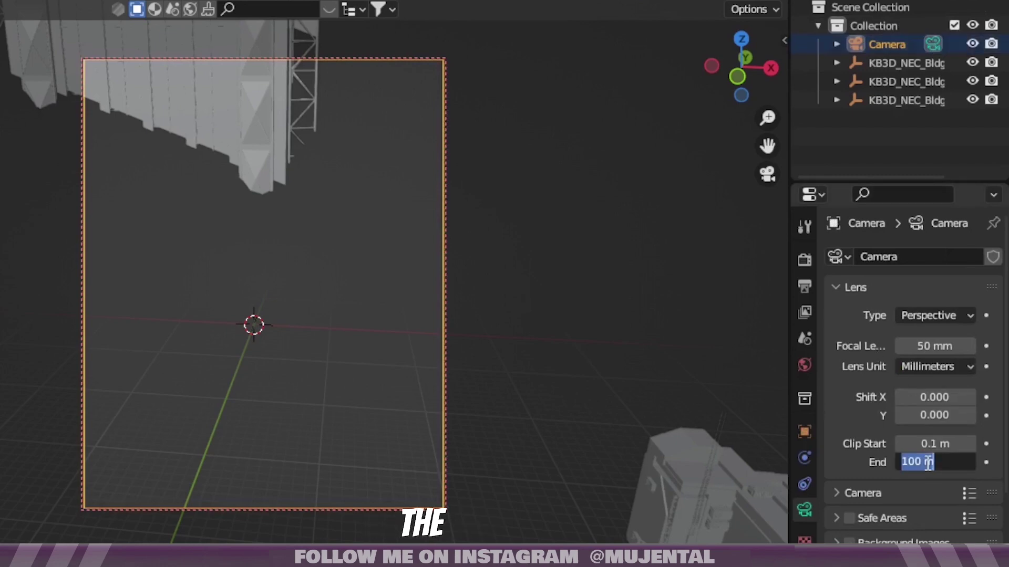
key(Return)
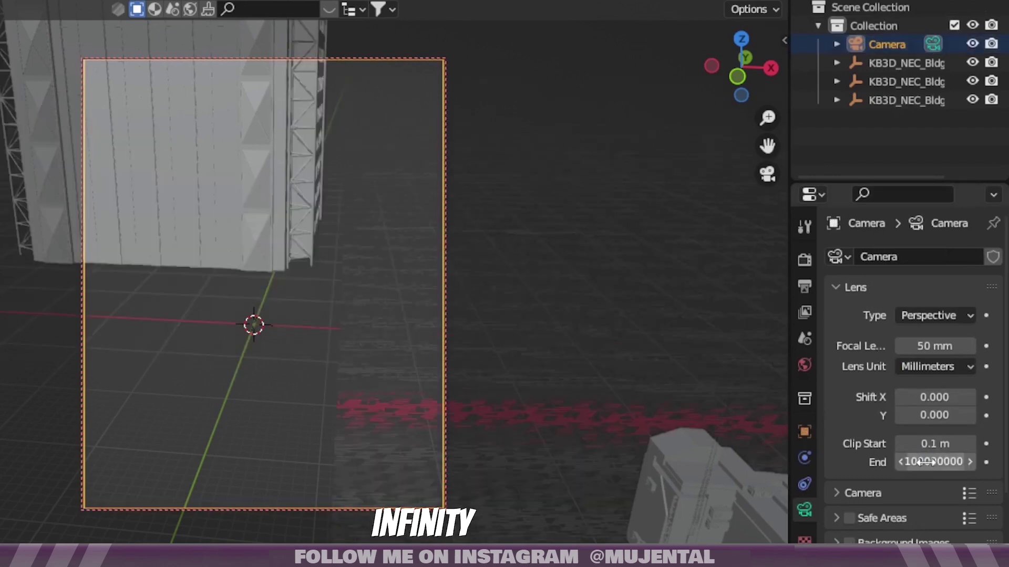
click(926, 347)
text(35)
key(Return)
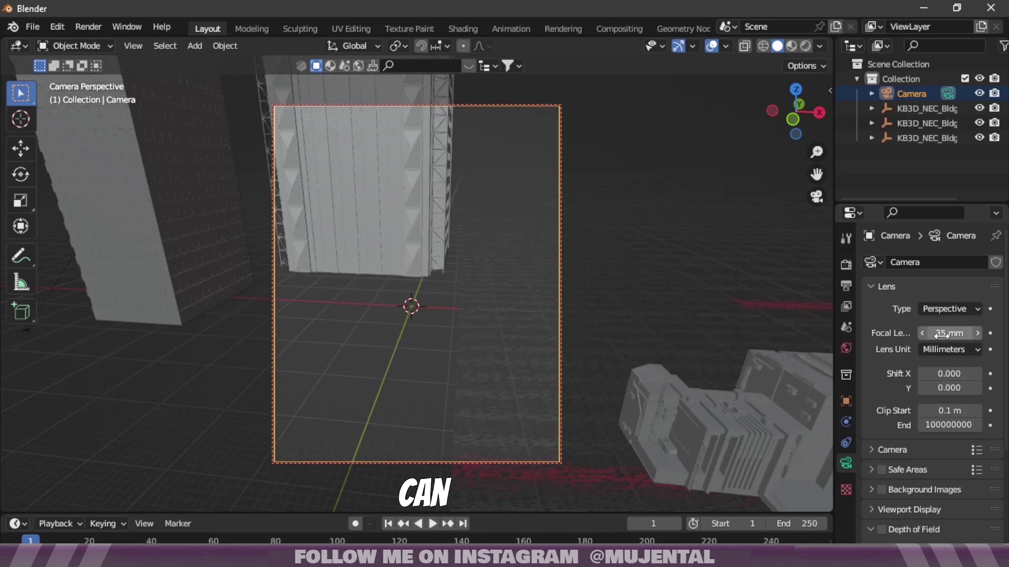
- Reposition the camera so the tall tower is seen front-on and centred in the portrait frame
drag(796, 111, 809, 82)
drag(816, 174, 883, 297)
drag(816, 152, 820, 253)
drag(805, 135, 816, 113)
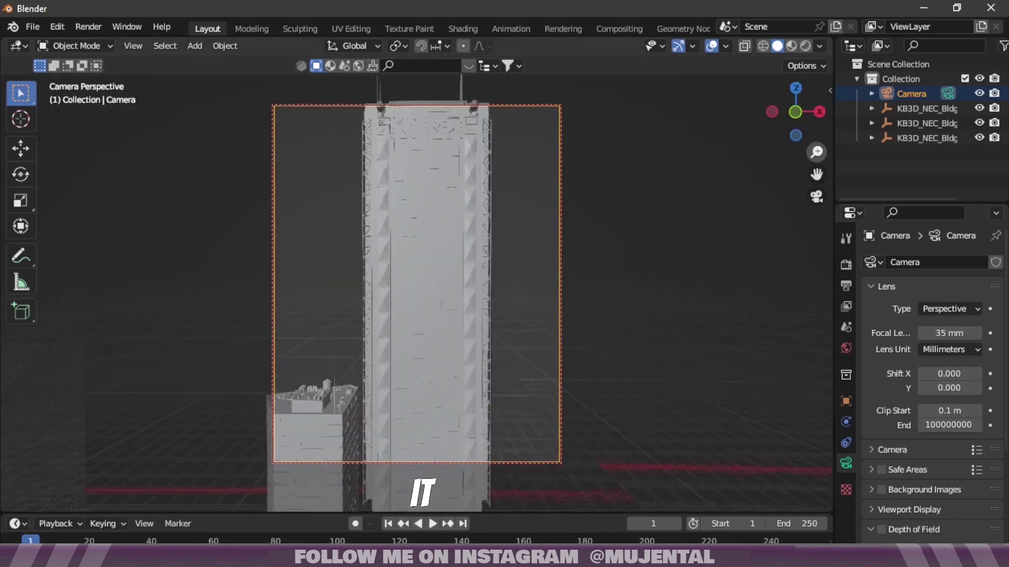
drag(816, 173, 811, 239)
- Move the smaller building beside the tower along the X axis to the tower's other side
click(816, 196)
drag(817, 152, 816, 210)
click(386, 395)
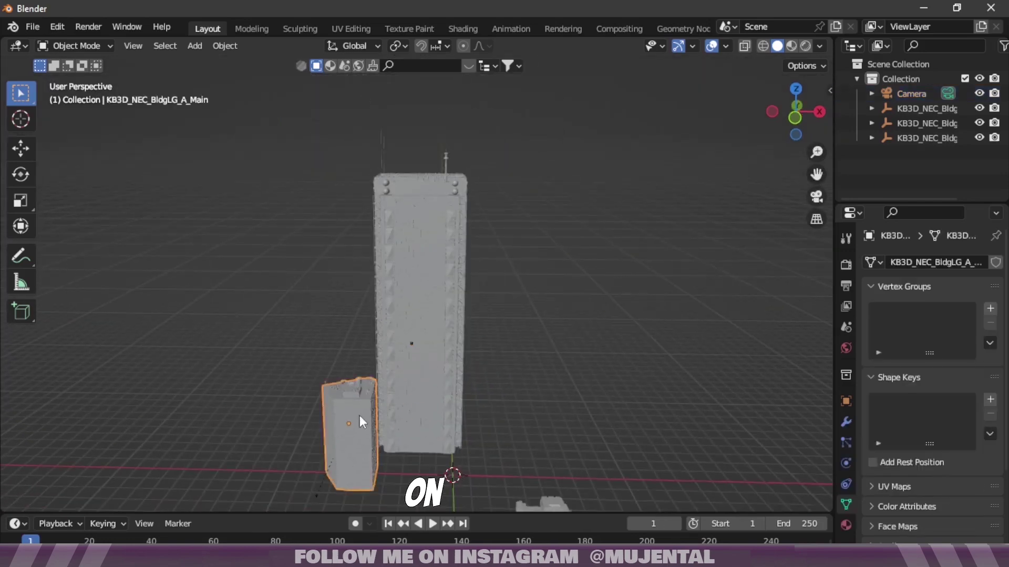
click(20, 156)
drag(424, 415, 594, 415)
middle_drag(593, 415, 675, 254)
- Scale the smaller building and raise it so it stands as a tall block beside the central tower
key(s)
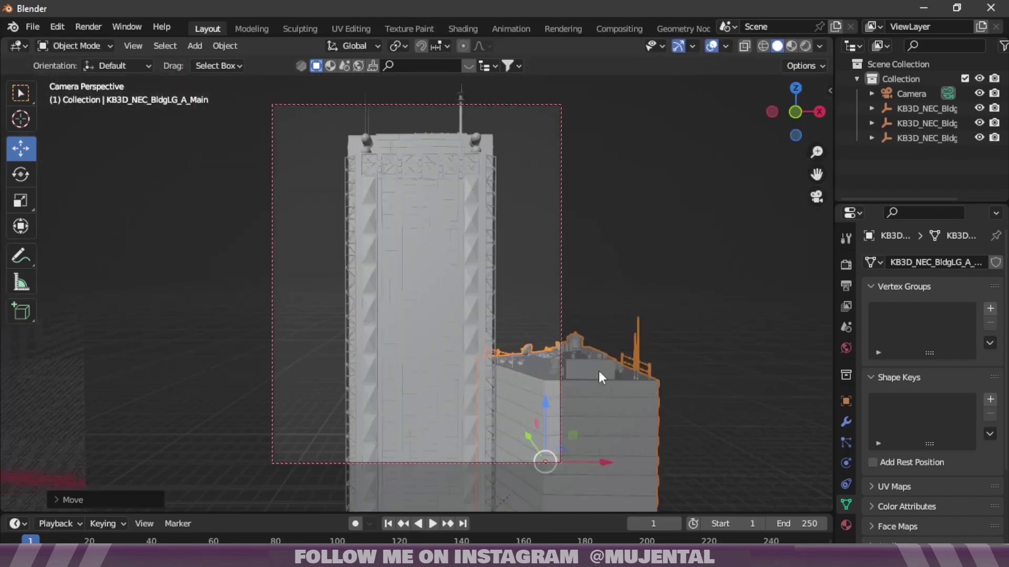
drag(546, 404, 546, 223)
key(s)
click(653, 275)
key(g)
click(604, 257)
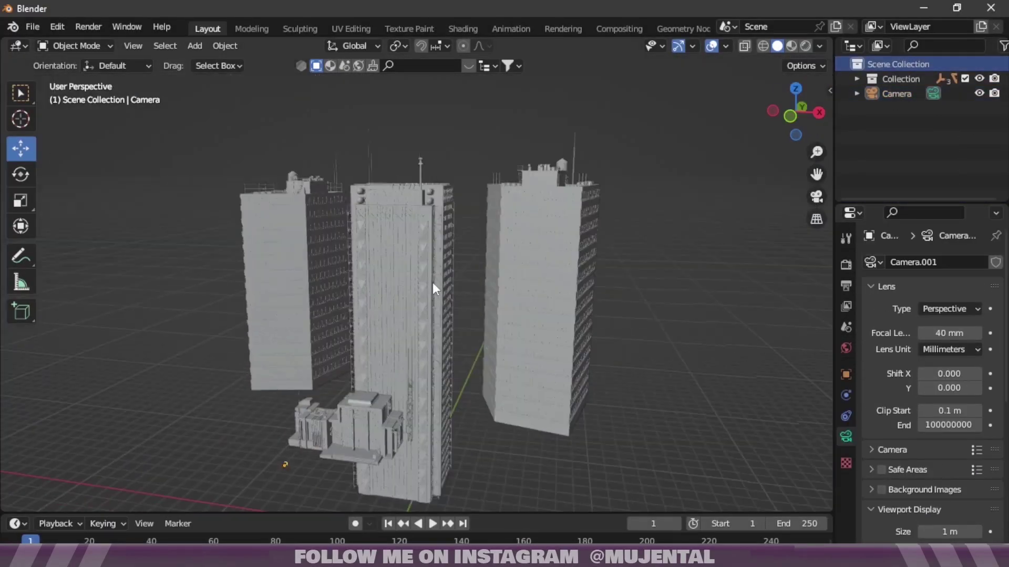
- Import the Blade Runner 2049 HD wallpaper as an image plane with the Emit material type from the Stocks folder
key(shift+a)
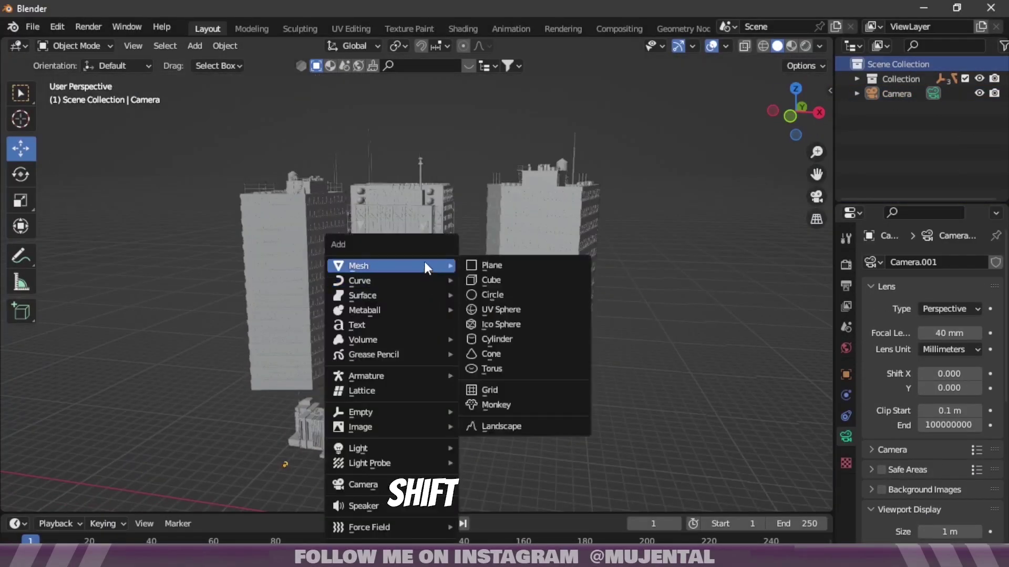
mouse_move(426, 427)
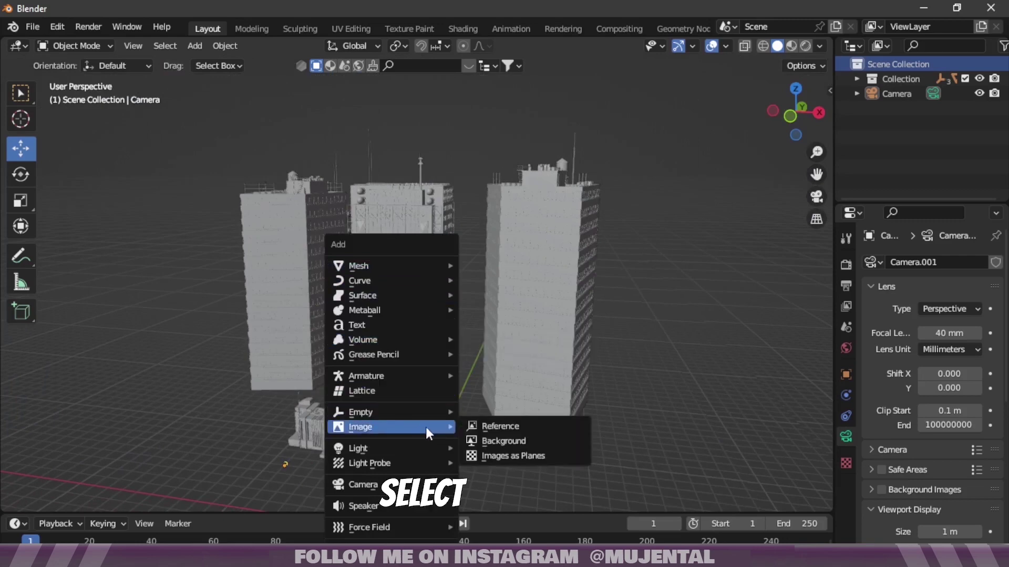
click(502, 453)
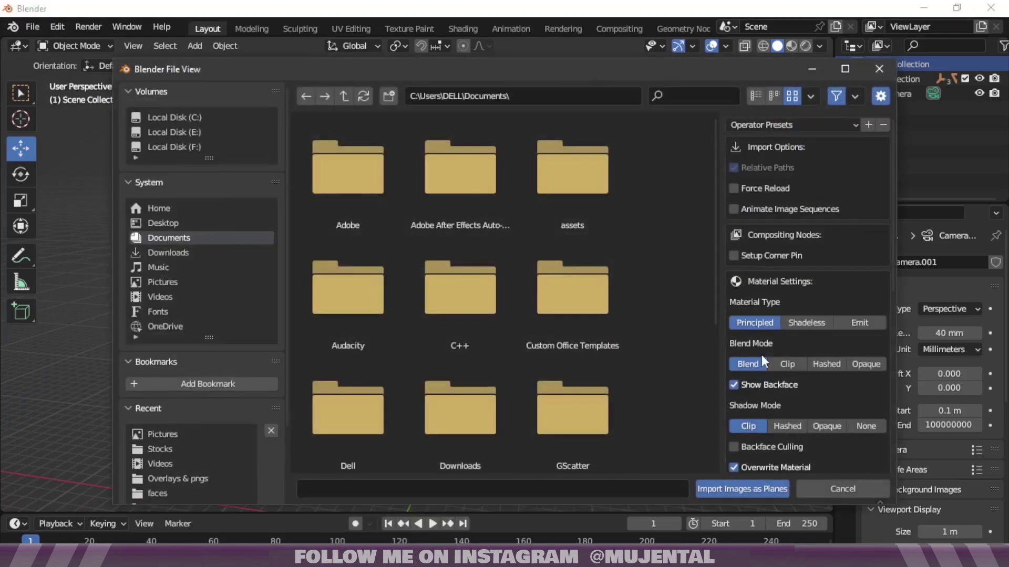
click(864, 323)
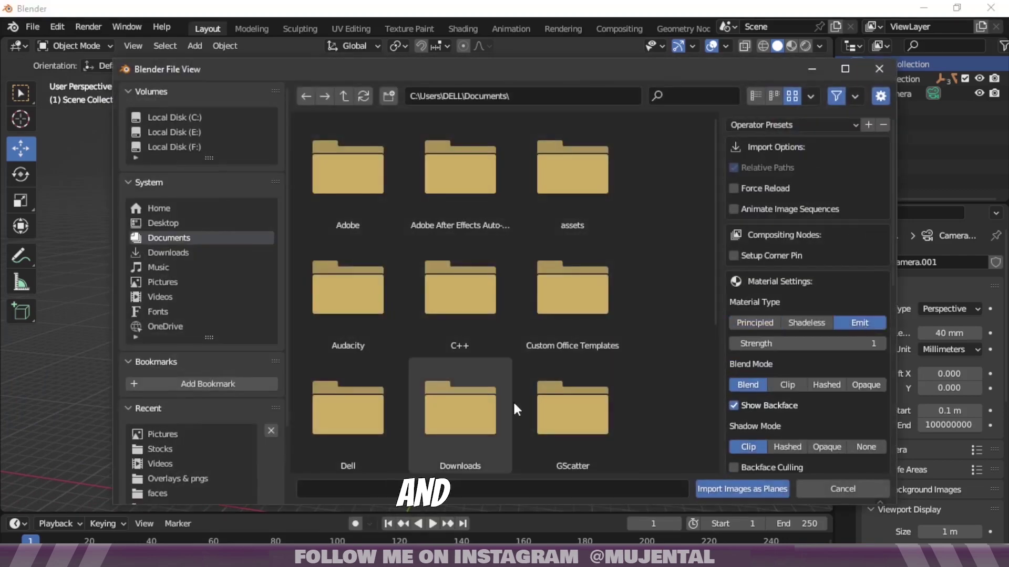
click(188, 449)
double_click(472, 184)
drag(715, 186, 713, 297)
click(348, 314)
click(742, 489)
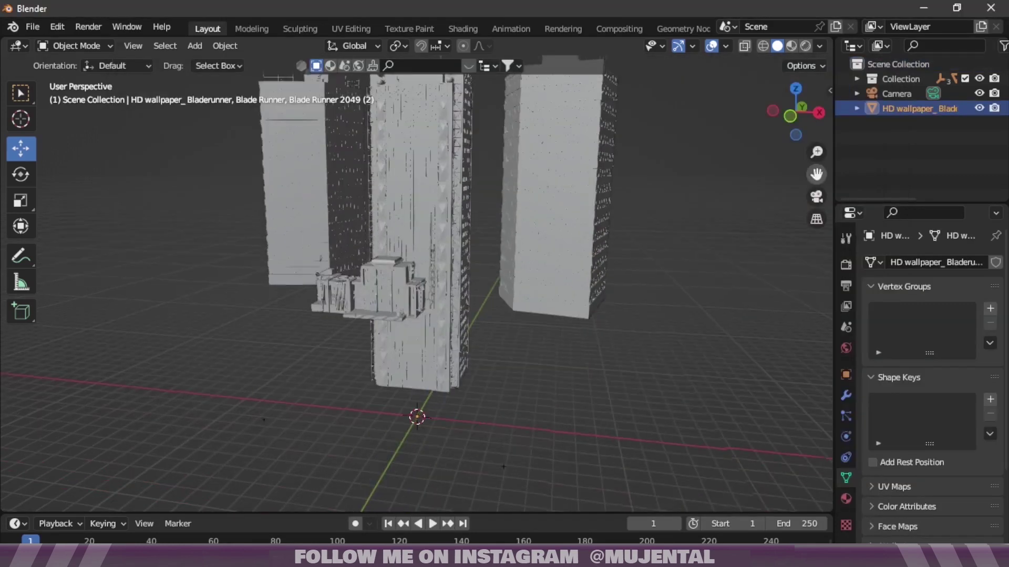
- Enlarge the imported image plane and raise it into place on the front of the central tower in camera view
key(KP_Decimal)
drag(816, 152, 816, 246)
key(KP_0)
drag(424, 270, 424, 201)
key(s)
click(492, 258)
key(g)
key(z)
click(488, 234)
click(20, 200)
key(g)
key(z)
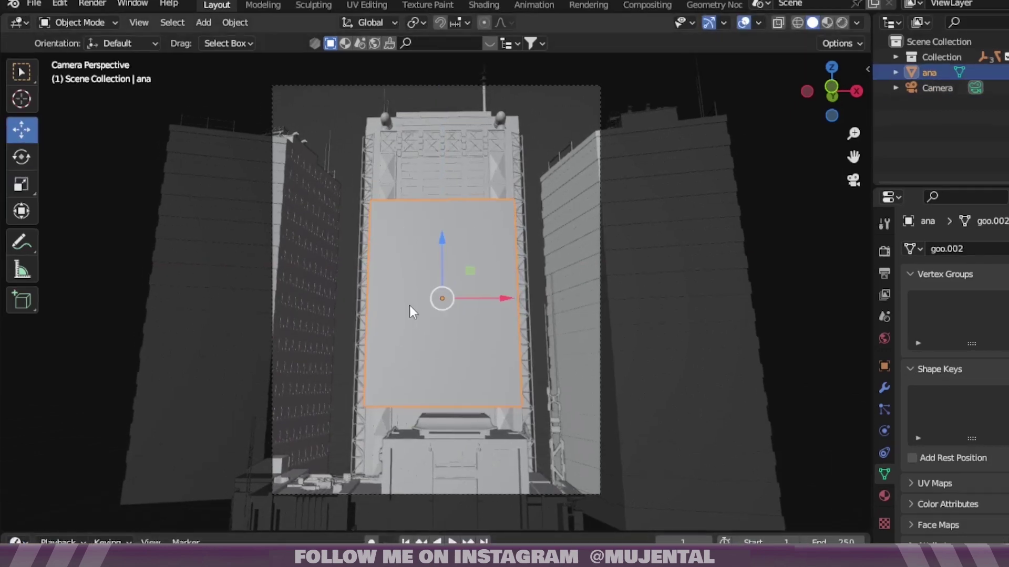
- Replace the timeline with the Shader Editor and edit the emission strength of the image plane's Principled BSDF
click(16, 524)
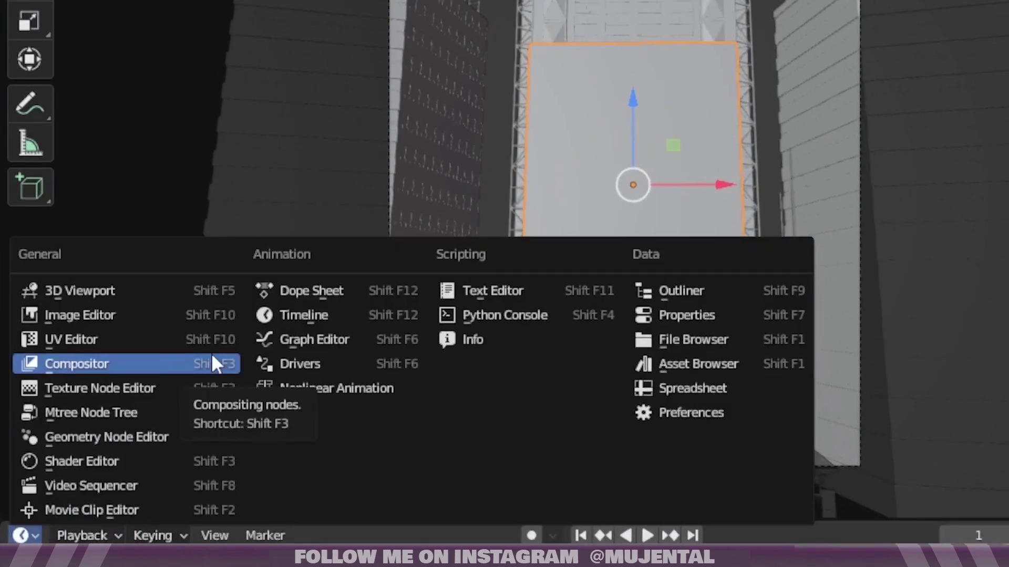
click(126, 456)
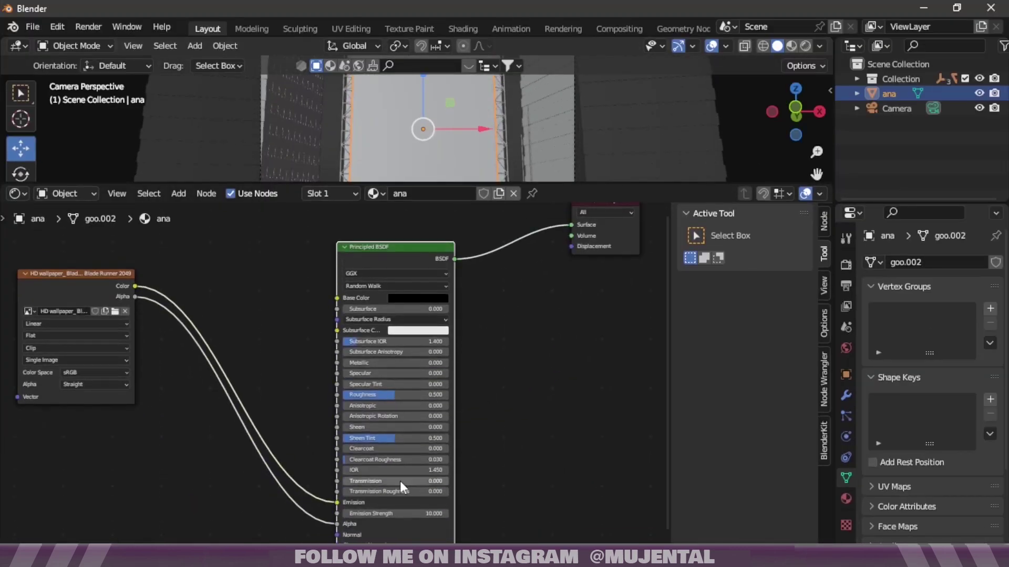
double_click(426, 513)
key(Return)
- Add a Mix Shader node near the Material Output, above the Principled BSDF's link
scroll(482, 485, down, 1)
scroll(482, 485, up, 7)
drag(669, 325, 654, 405)
double_click(488, 453)
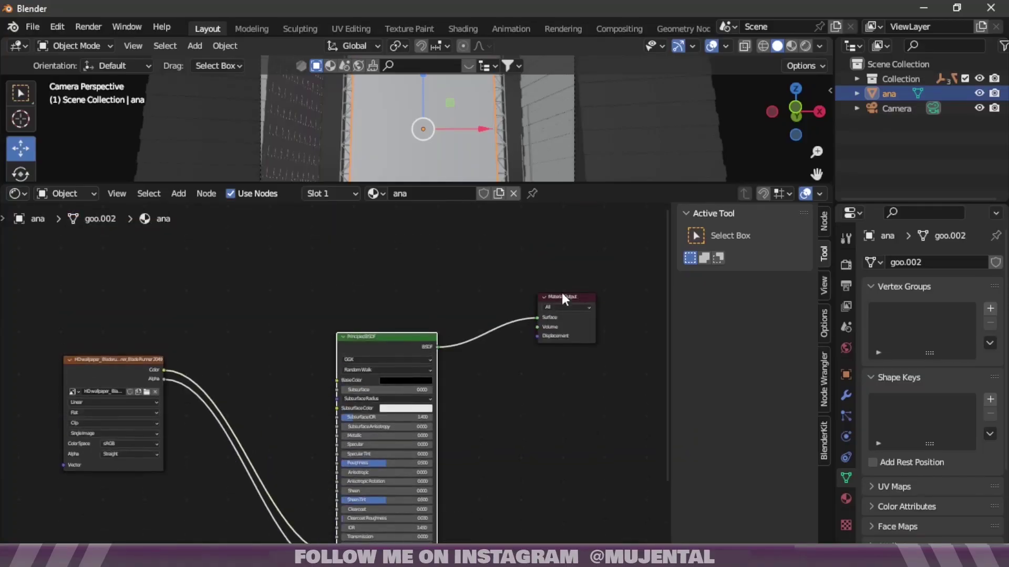
key(shift+a)
click(376, 327)
text(mix)
click(406, 368)
click(489, 316)
- Add a ColorRamp node above the Principled BSDF, before the Mix Shader
key(shift+a)
click(301, 274)
text(col)
click(329, 300)
click(309, 289)
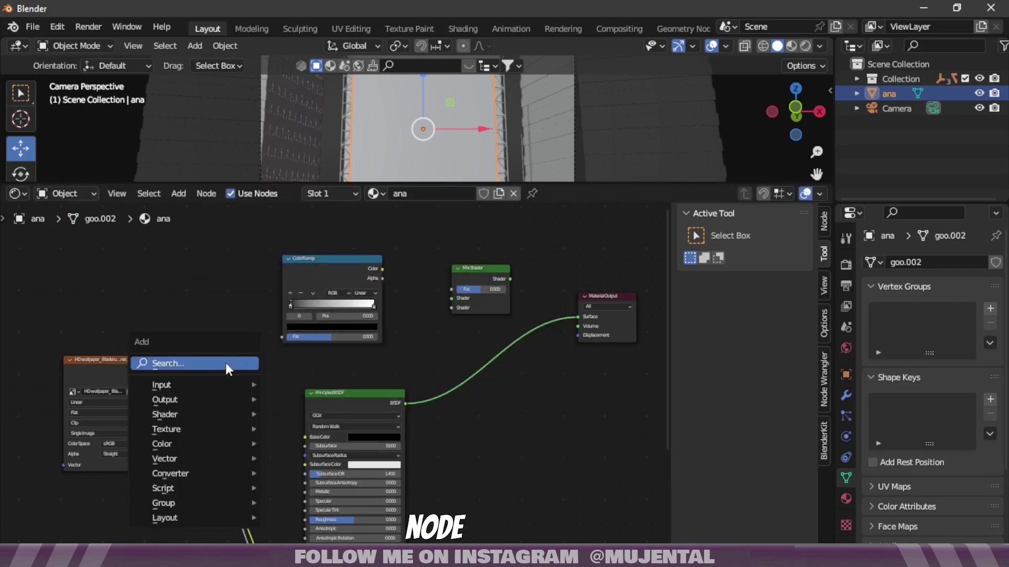
- Add a Wave Texture node in front of the ColorRamp
key(shift+a)
click(228, 363)
text(wa)
click(255, 405)
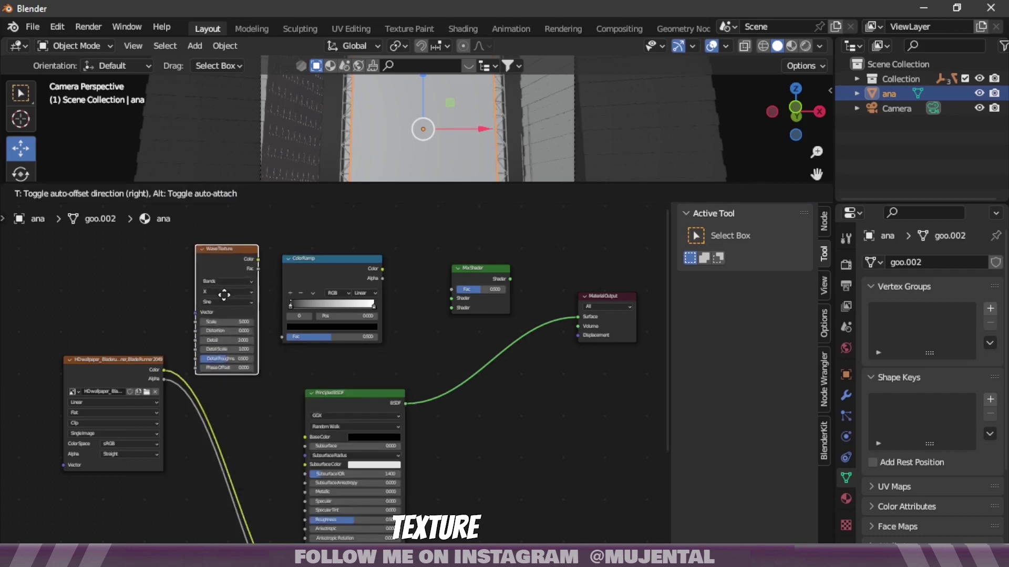
click(221, 258)
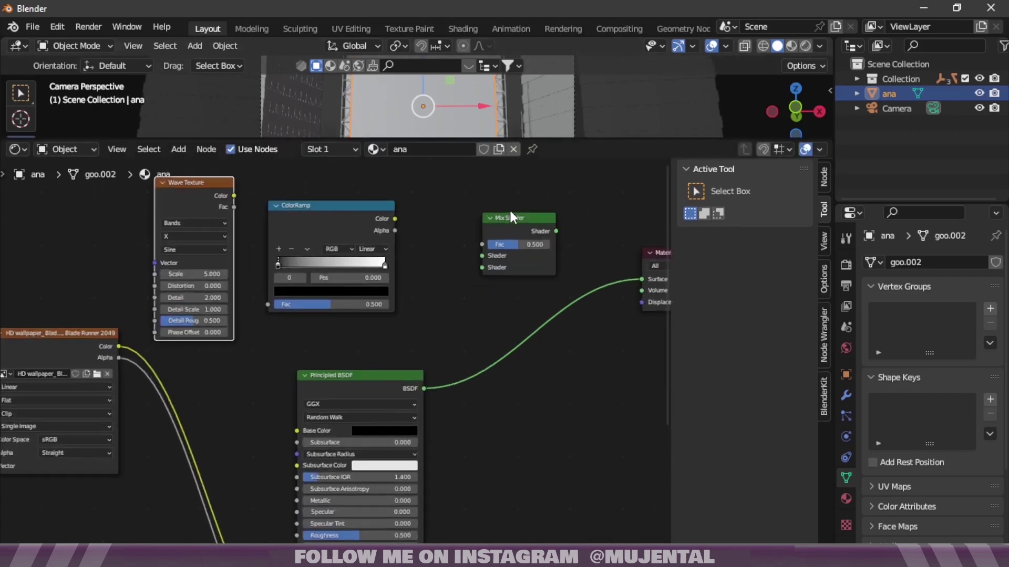
- Connect the Wave Texture's Color to the ColorRamp's Fac, and the ColorRamp's Color to the Mix Shader's Fac
middle_drag(509, 209, 508, 308)
drag(342, 306, 378, 295)
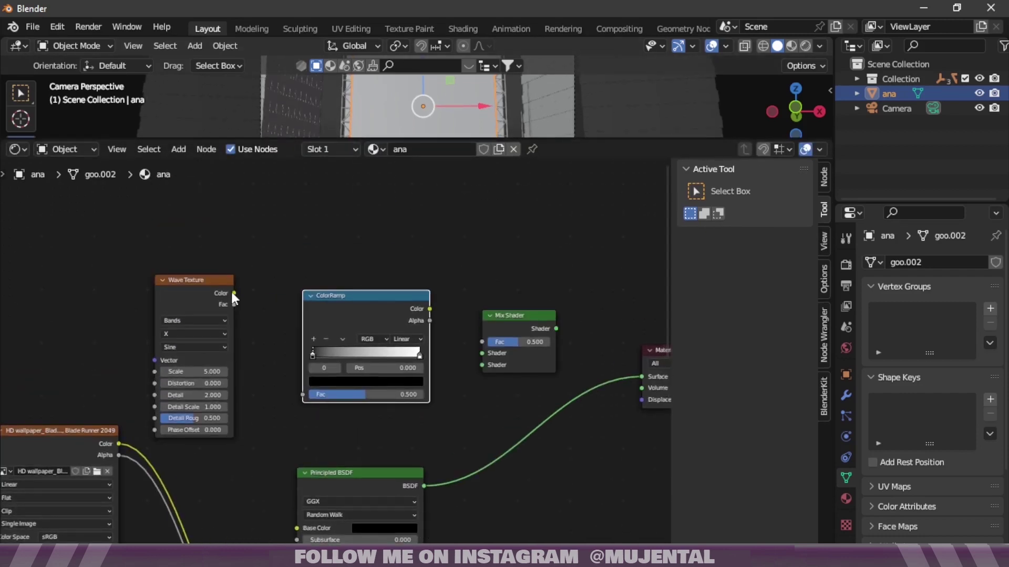
drag(232, 294, 303, 393)
drag(430, 309, 483, 339)
- Reroute the Principled BSDF into the Mix Shader's second Shader input and connect the Mix Shader to the Material Output's Surface
drag(641, 376, 631, 373)
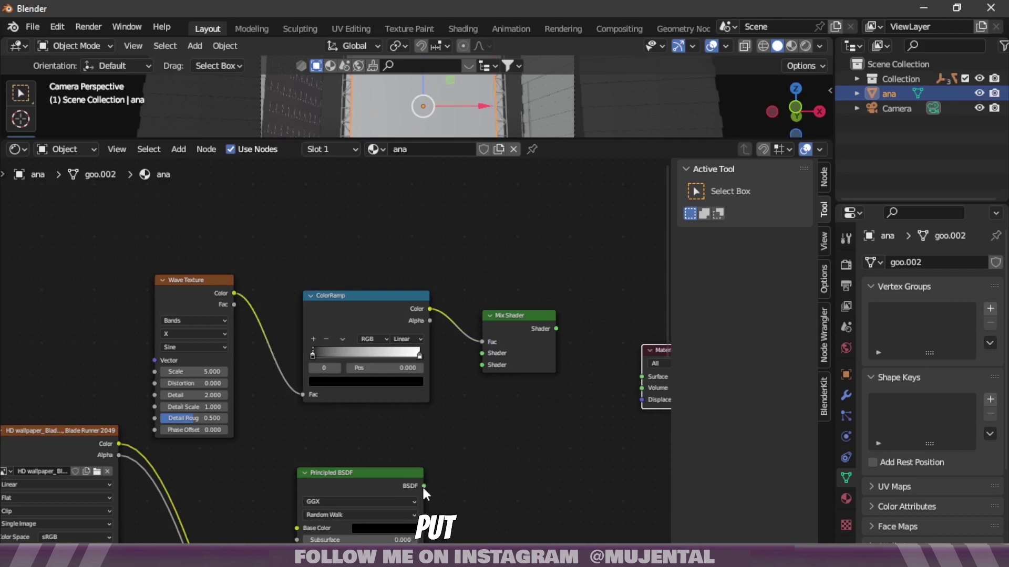
drag(421, 485, 480, 362)
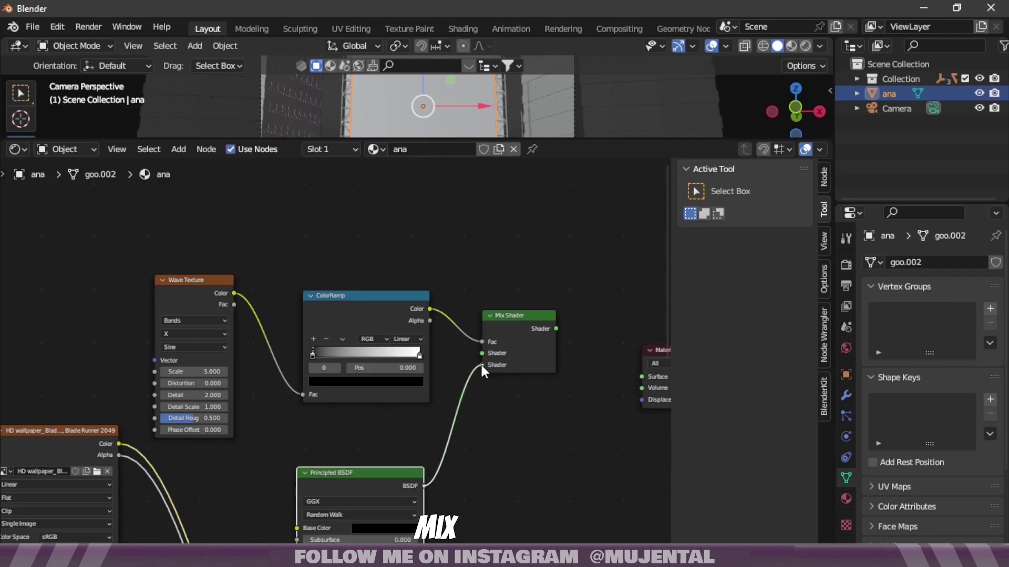
click(555, 329)
ctrl+scroll(251, 418, left, 3)
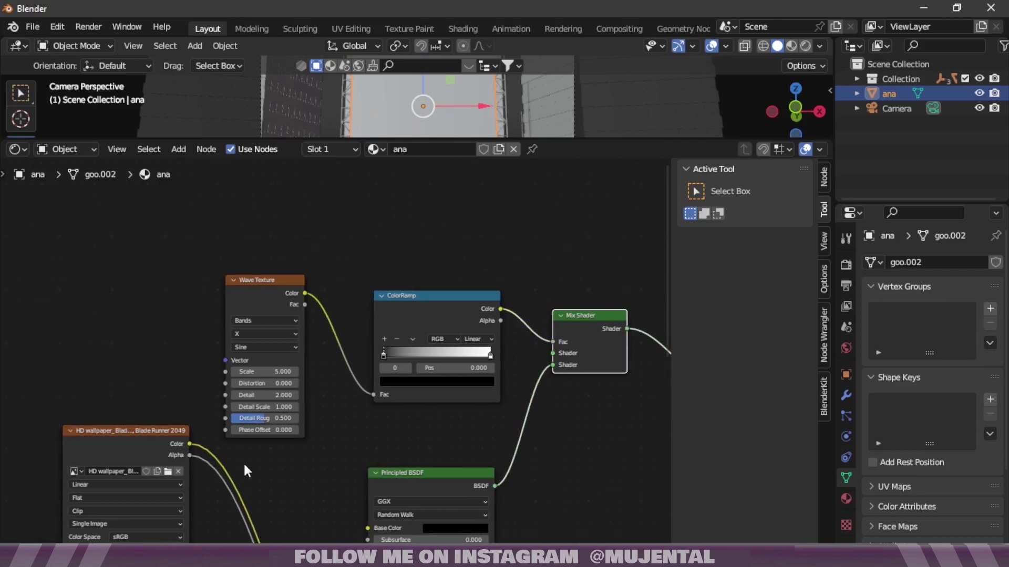
- Set the Wave Texture's Scale to 17 and its bands direction to Y
scroll(251, 418, up, 2)
click(260, 381)
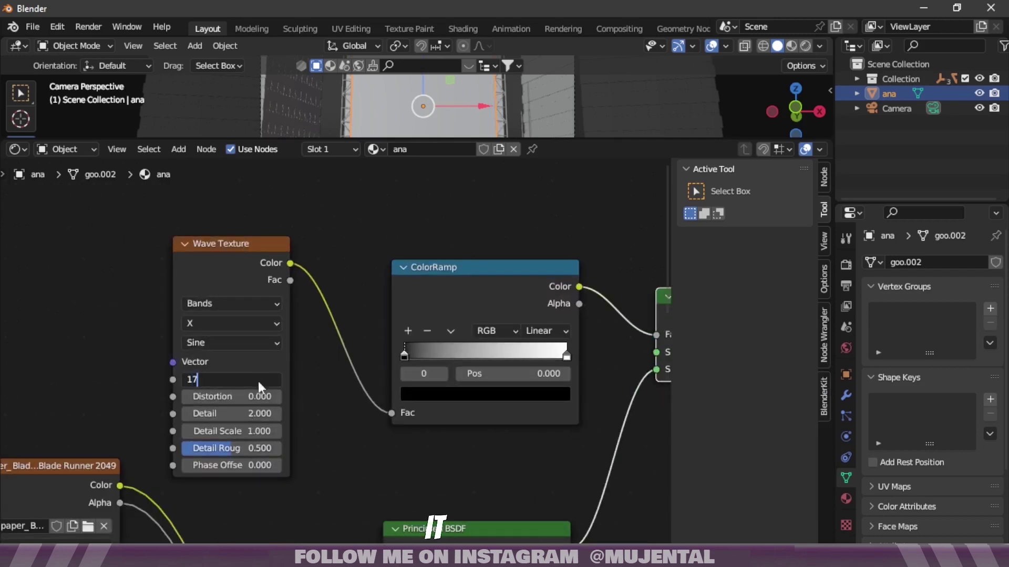
key(Return)
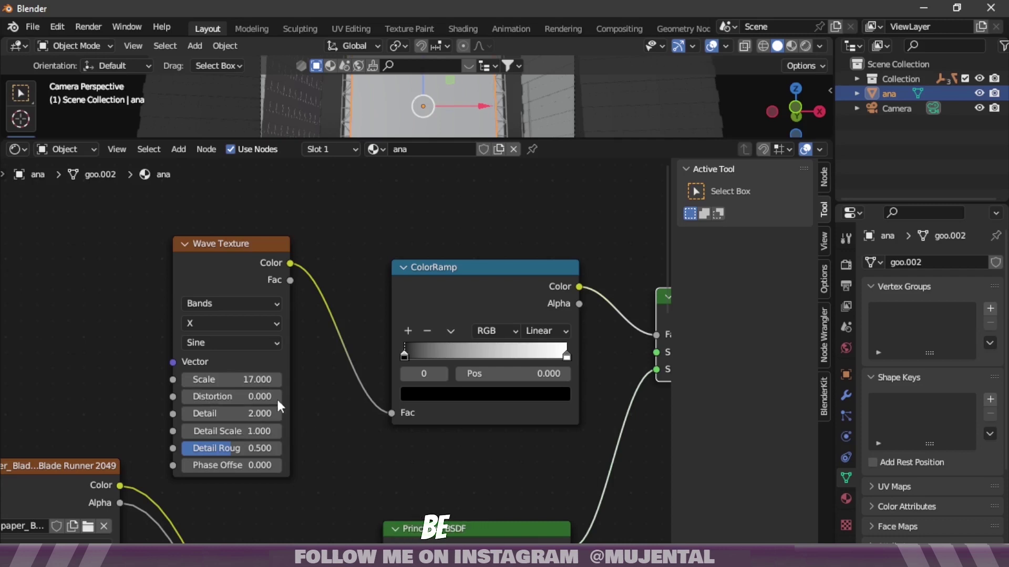
click(240, 323)
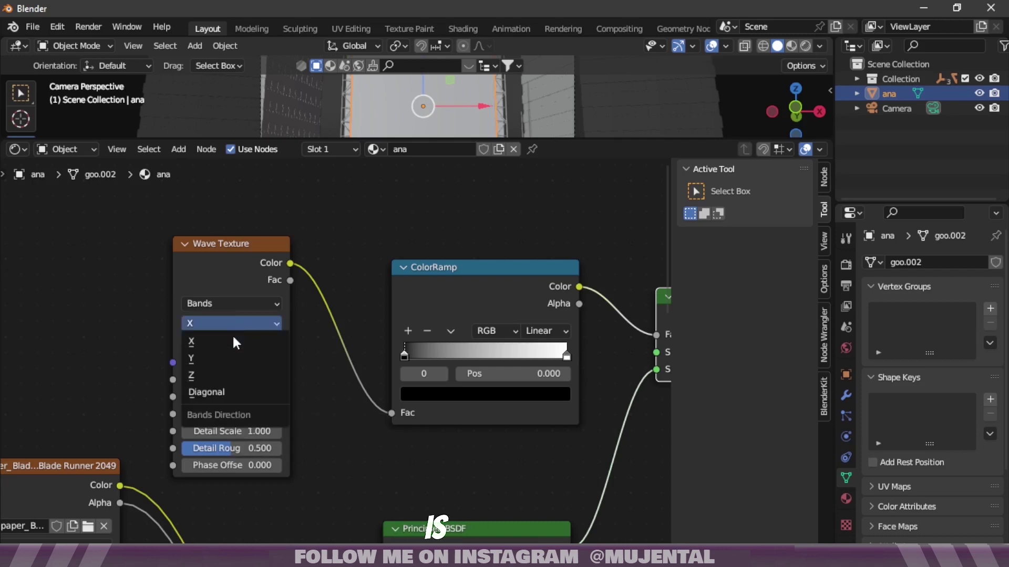
click(220, 355)
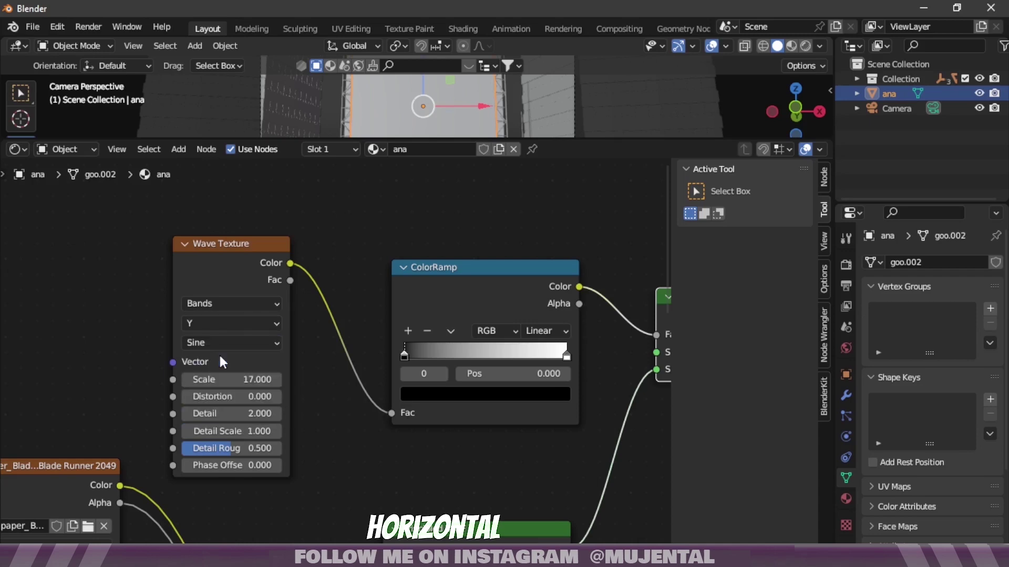
- Enlarge the 3D viewport again and preview the striped billboard with rendered shading
drag(305, 140, 305, 522)
click(846, 264)
click(805, 46)
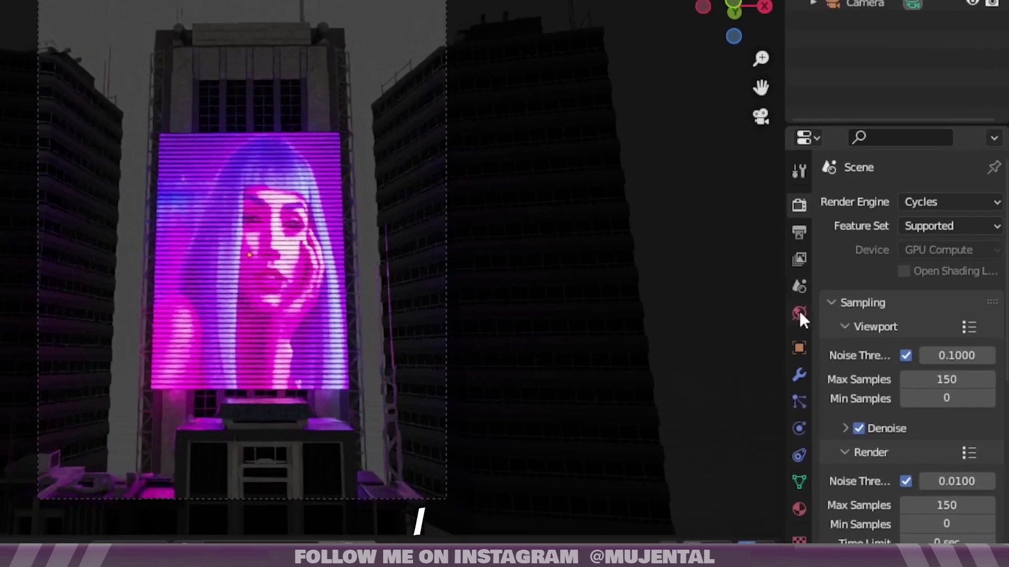
- Set the World background color to black and return the viewport to solid shading
click(846, 349)
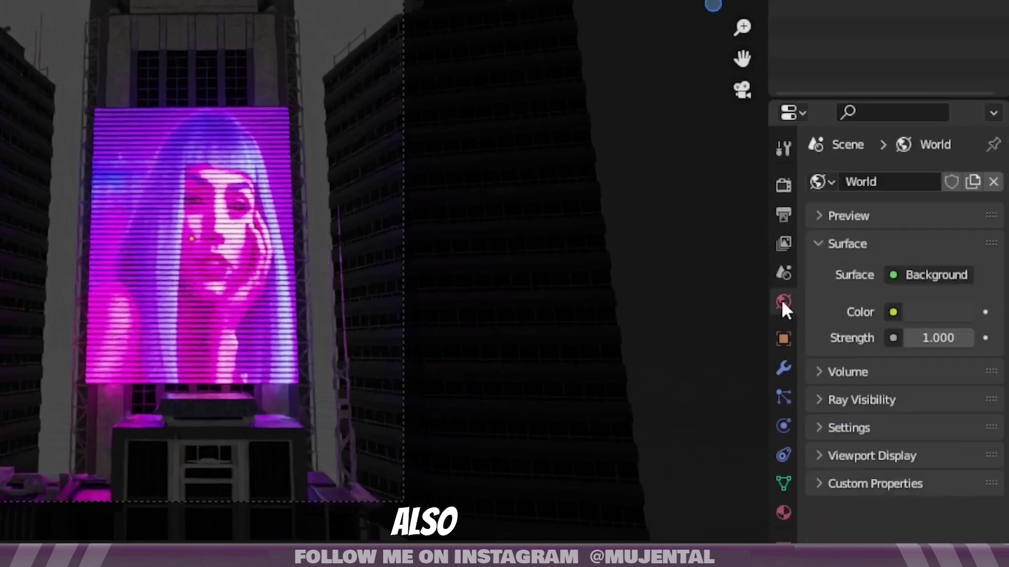
click(920, 313)
click(957, 157)
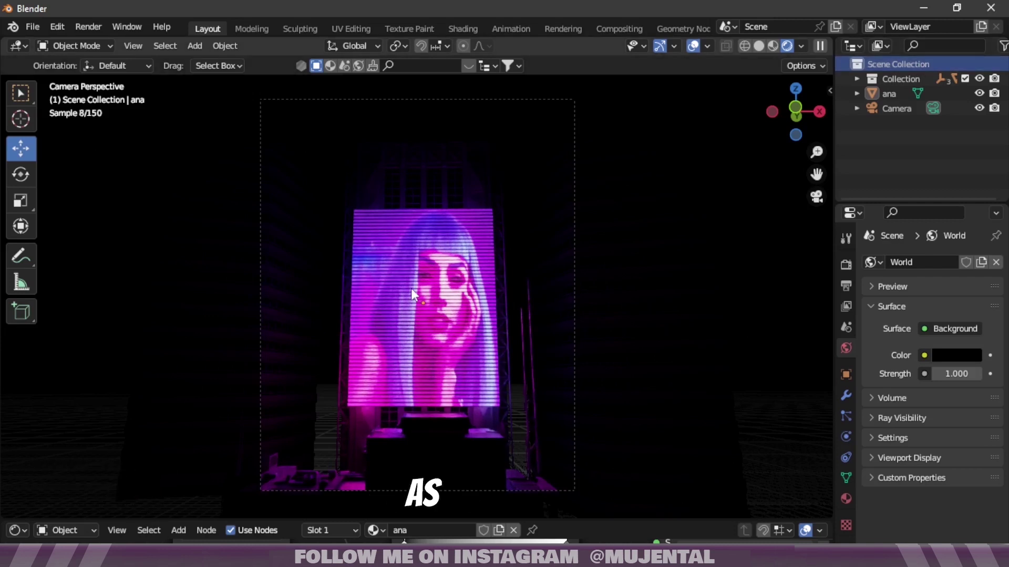
click(759, 47)
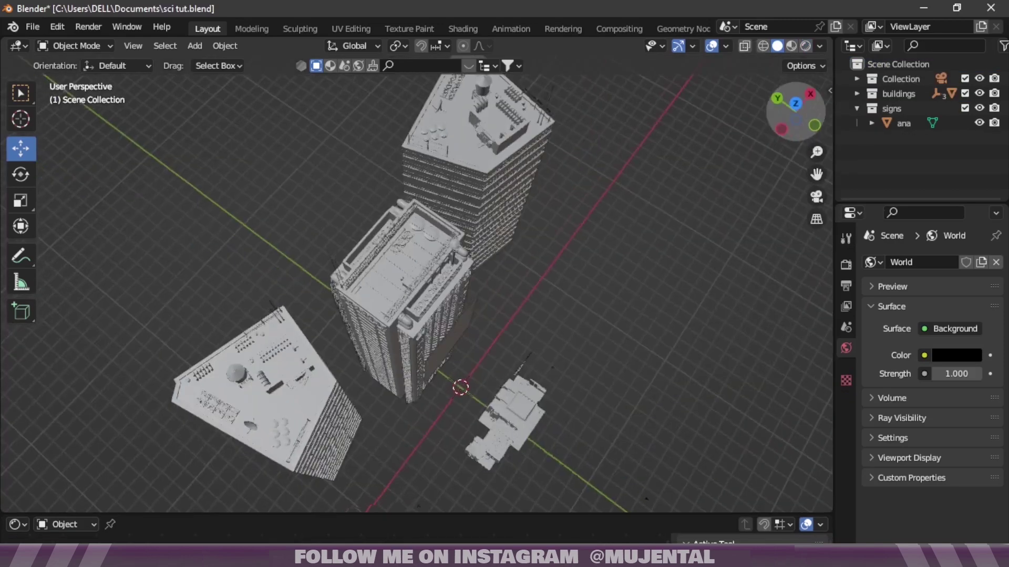
- Import the Blade Runner 2049 poster from the Stocks folder as an image plane with Emit material
key(shift+a)
mouse_move(526, 413)
click(629, 441)
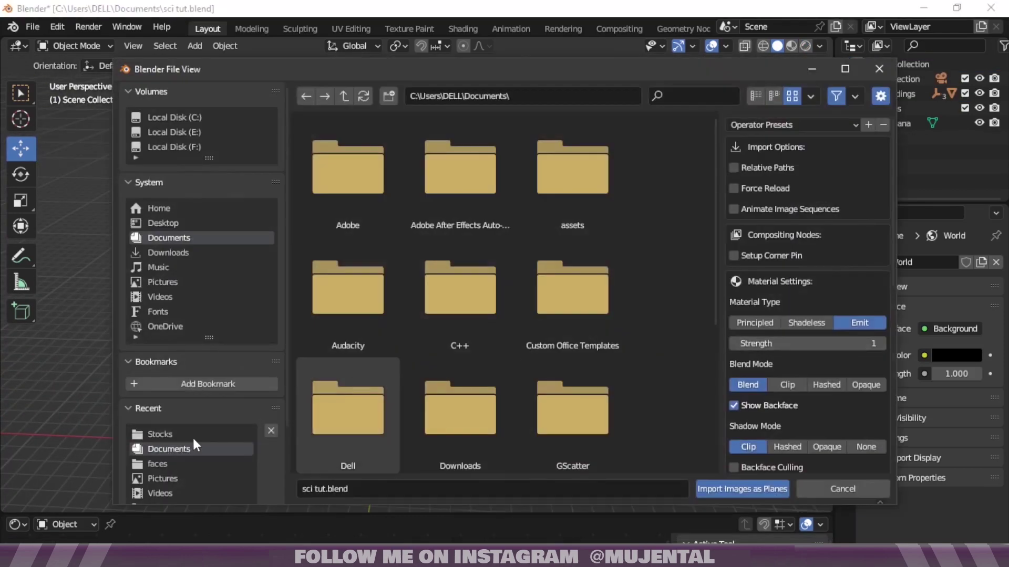
click(193, 436)
drag(713, 126, 713, 168)
click(460, 297)
click(742, 488)
- Raise the Blade Runner poster plane in front of the central tower and scale it up
drag(376, 408, 369, 216)
key(s)
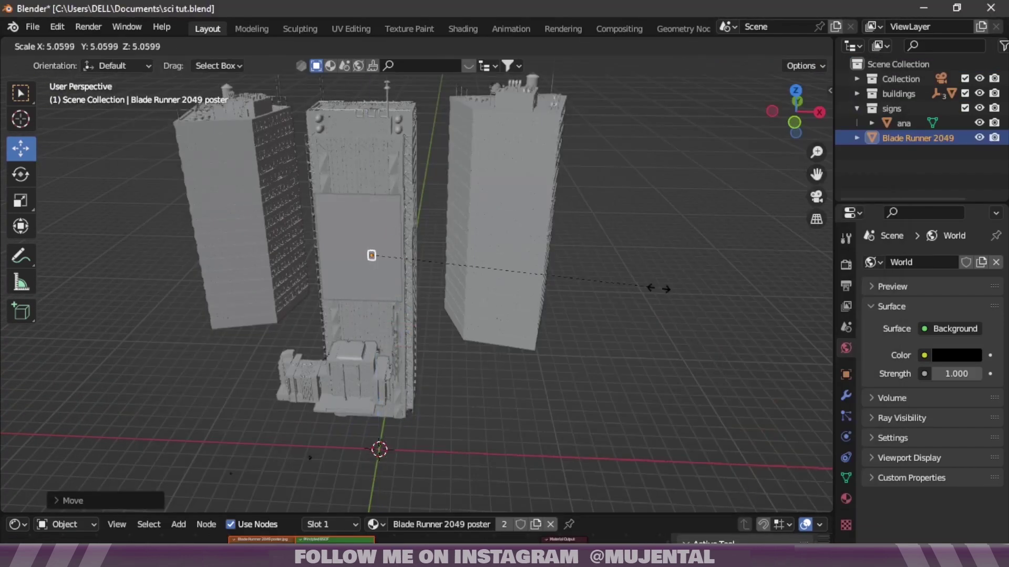
click(146, 351)
click(20, 173)
drag(377, 277, 427, 263)
key(ctrl+z)
- Move the Blade Runner poster plane over to the left building's inner side
click(816, 197)
click(21, 148)
drag(481, 279, 298, 268)
drag(795, 111, 817, 174)
drag(370, 310, 286, 263)
click(816, 197)
- Rotate the Blade Runner poster plane about Z to follow the left building's side and adjust its height along Z
key(r)
key(z)
key(Return)
key(g)
key(z)
key(Return)
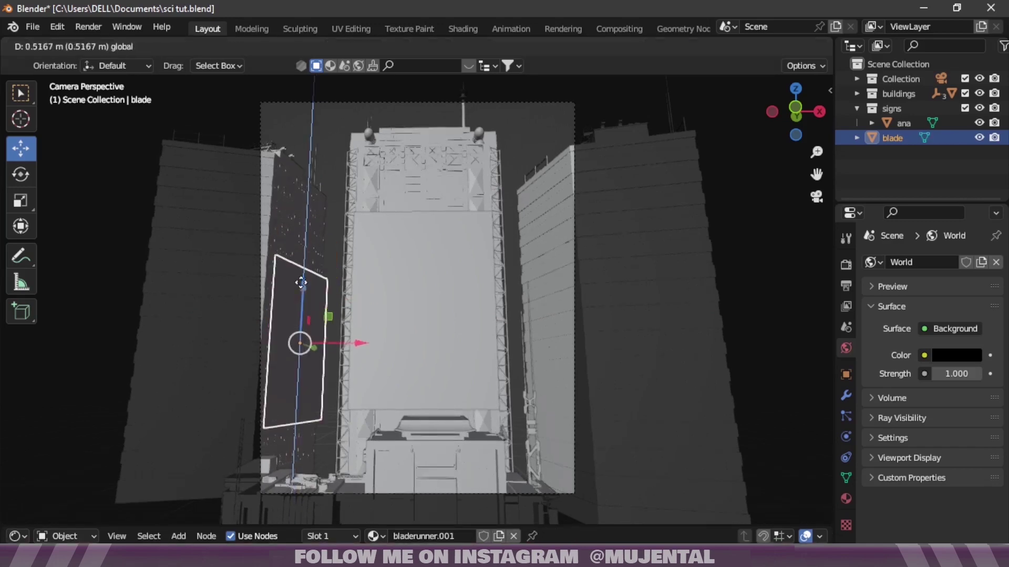
key(Return)
- Examine the bladerunner.001 material's nodes, including the Wave Texture settings and the Principled BSDF emission inputs
drag(607, 525, 607, 197)
scroll(662, 310, up, 4)
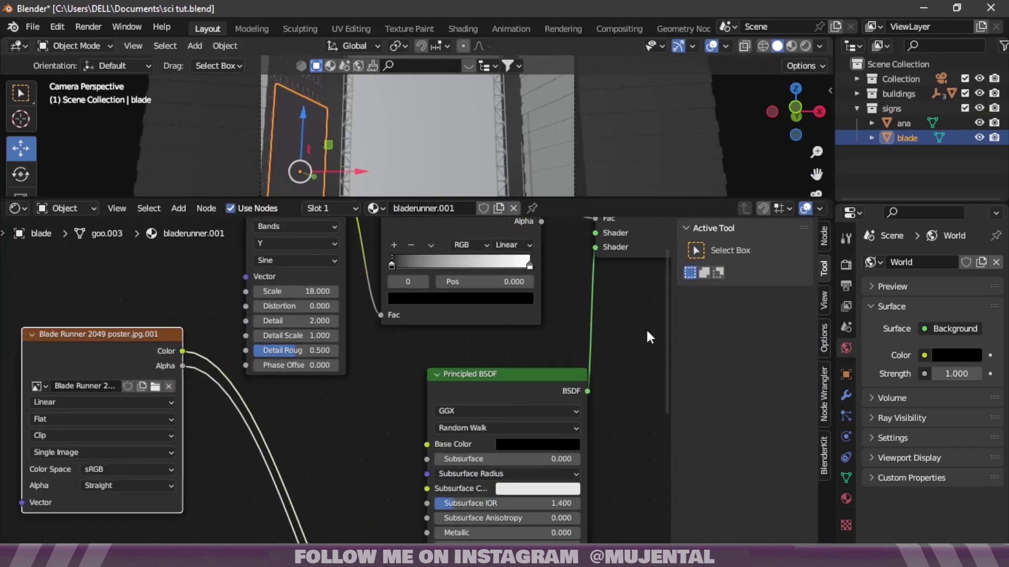
scroll(587, 383, down, 4)
drag(665, 247, 663, 376)
scroll(555, 472, up, 1)
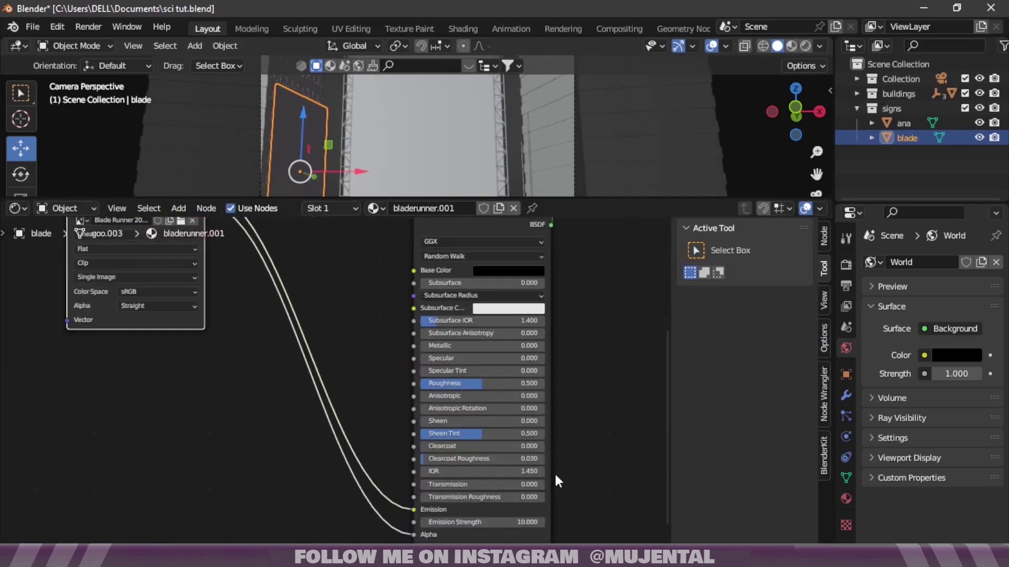
scroll(554, 473, down, 3)
- Enlarge the 3D viewport and check the two signs with rendered shading, then return to solid shading
drag(603, 199, 603, 520)
click(900, 63)
click(803, 46)
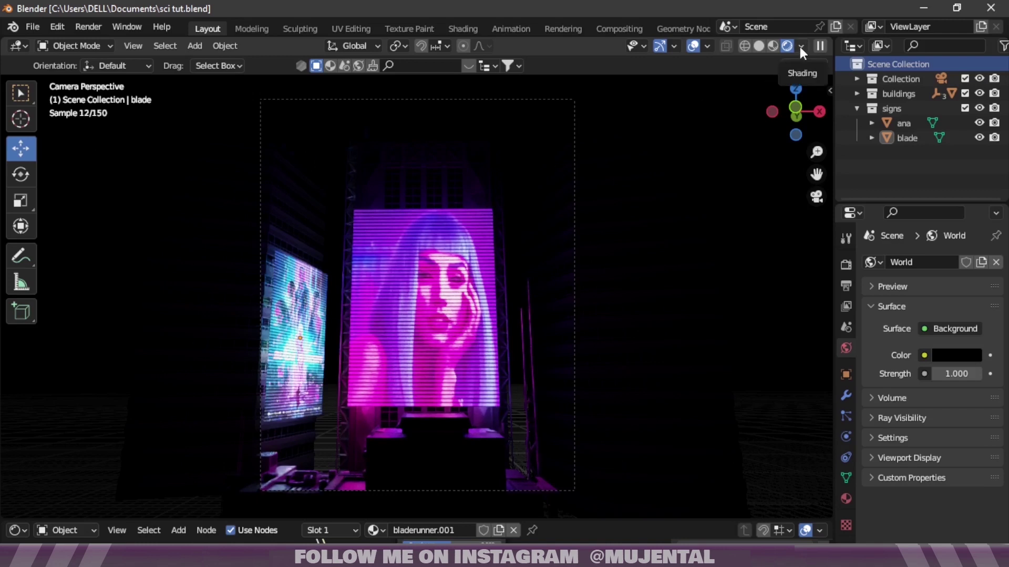
click(759, 46)
- Import the posrer.png image from the Stocks folder as a plane
mouse_move(795, 100)
mouse_down()
mouse_move(799, 128)
mouse_move(804, 94)
mouse_up()
key(shift+a)
mouse_move(423, 225)
click(545, 254)
click(173, 478)
click(211, 435)
drag(714, 126, 720, 383)
click(707, 488)
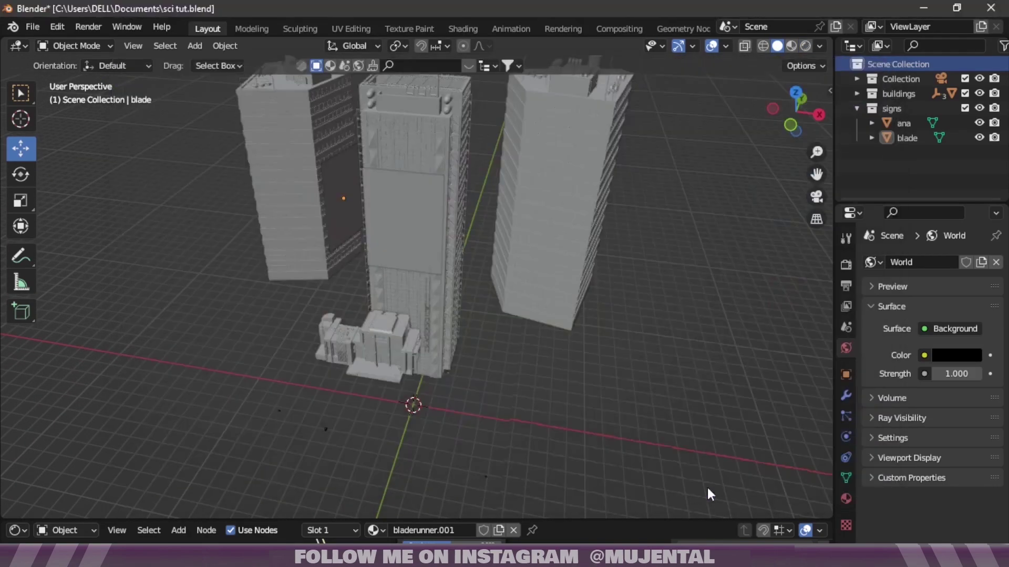
- Scale up the posrer plane and move it up beside the right building
drag(471, 414, 556, 429)
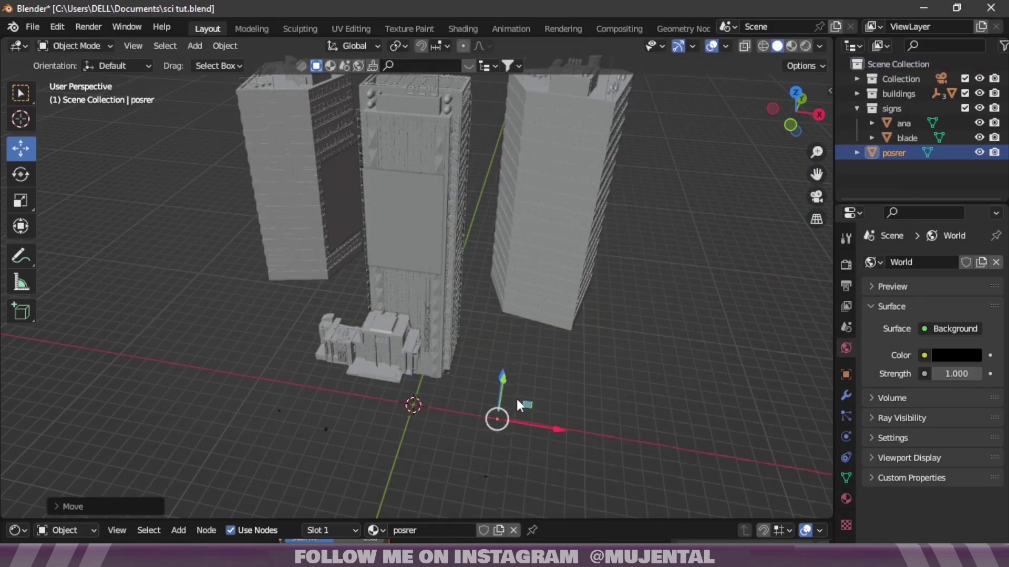
key(s)
click(180, 72)
drag(796, 112, 827, 113)
drag(496, 342, 460, 242)
drag(473, 236, 491, 134)
key(s)
click(599, 155)
- Rotate the posrer plane toward the right building's inner side and adjust its position in the camera view
key(KP_0)
click(20, 173)
mouse_move(594, 367)
mouse_down()
mouse_move(562, 353)
mouse_move(581, 368)
mouse_up()
click(20, 148)
drag(516, 309, 515, 272)
drag(573, 330, 574, 330)
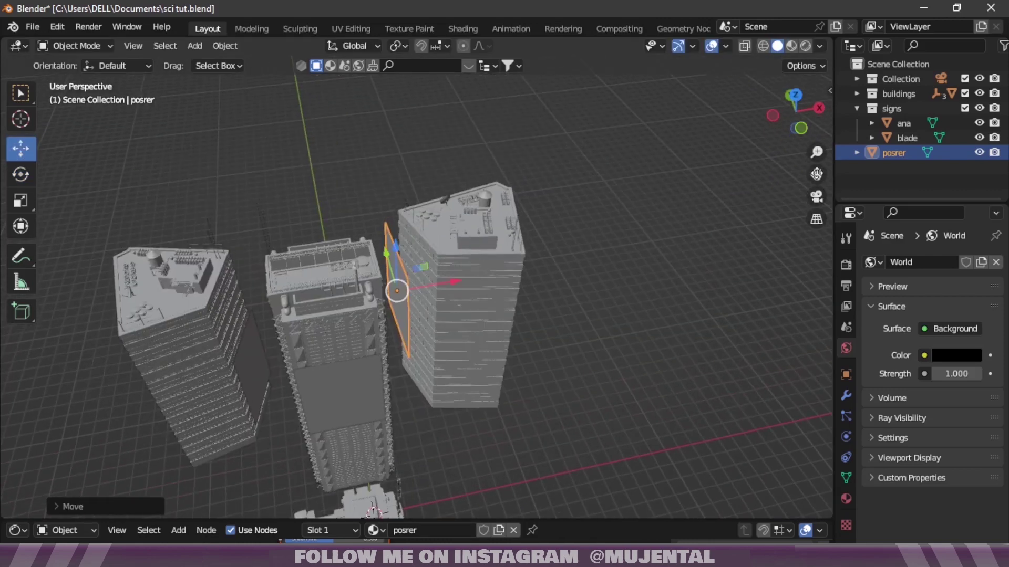
- Fine-tune the posrer plane's rotation and position so it sits against the right building's inner face
middle_drag(350, 132, 339, 159)
key(r)
drag(385, 333, 408, 331)
key(g)
click(408, 331)
key(KP_0)
drag(597, 336, 598, 334)
drag(537, 276, 540, 279)
- Rename the posrer plane as cyber
double_click(906, 153)
text(cyberpun)
key(Return)
text(unk)
key(Return)
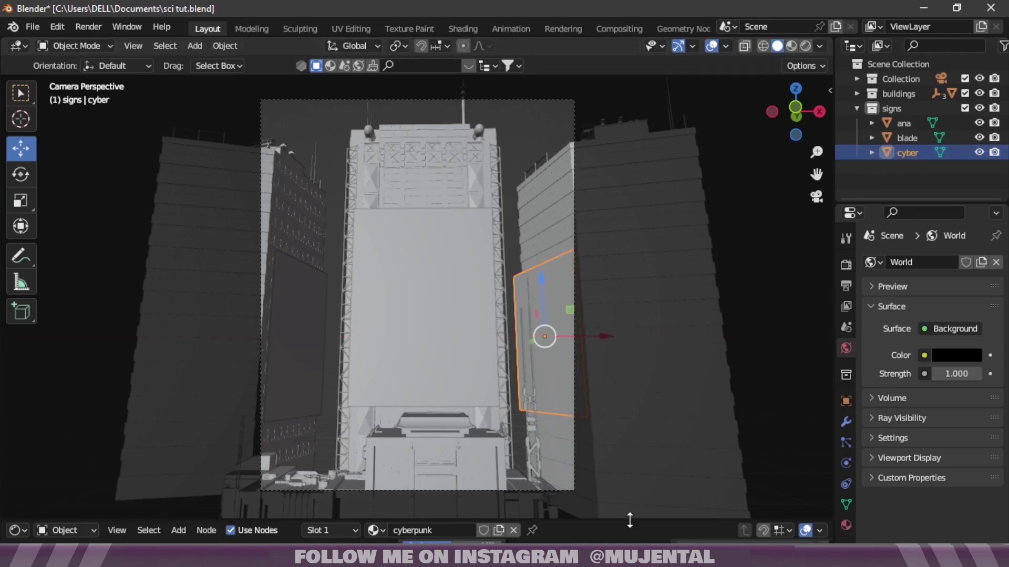
- Examine the cyberpunk material's Wave Texture, ColorRamp and Principled BSDF node setup
drag(629, 520, 656, 181)
scroll(335, 220, up, 3)
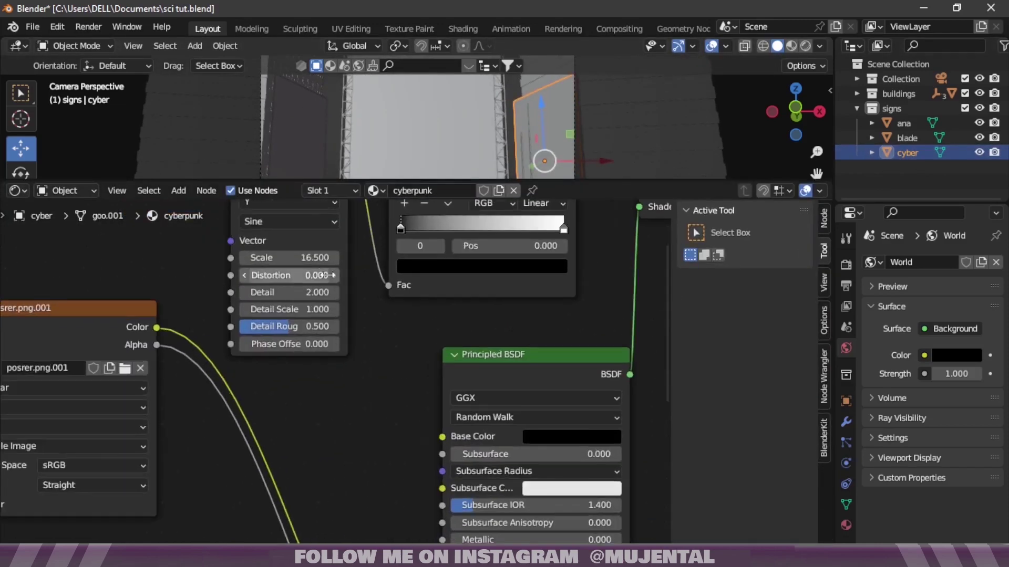
scroll(482, 287, down, 3)
drag(578, 181, 581, 525)
- Check all three signs through the camera with rendered shading and return to solid shading
click(914, 64)
click(805, 46)
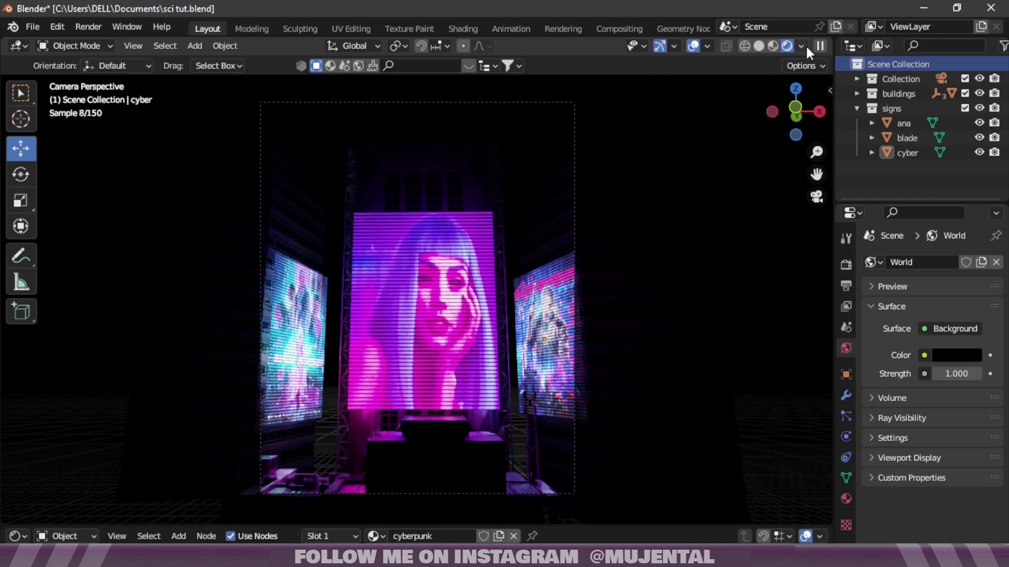
click(758, 46)
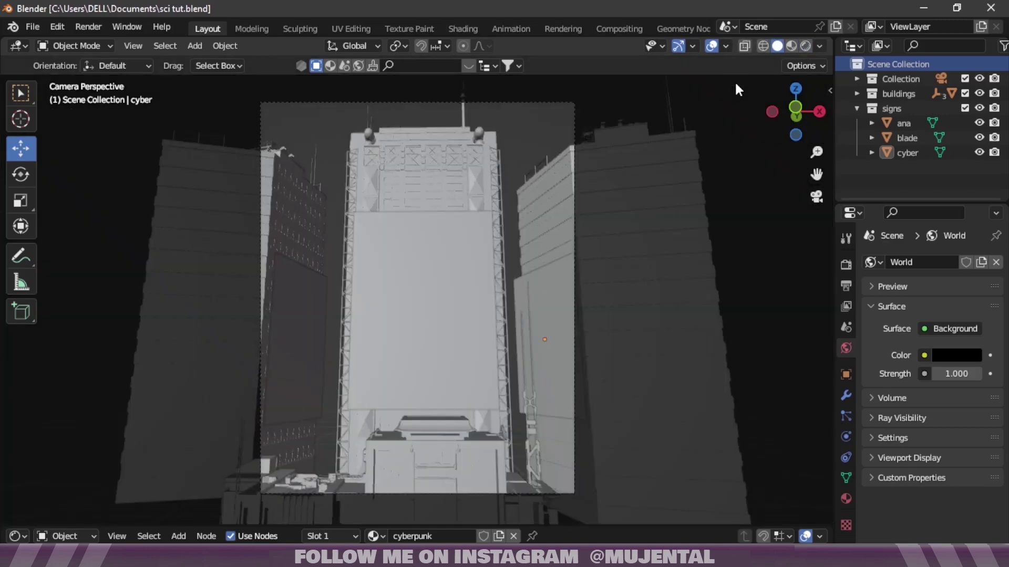
- Import the dis.png image as a plane into the signs collection
click(816, 196)
drag(795, 133, 809, 124)
click(896, 108)
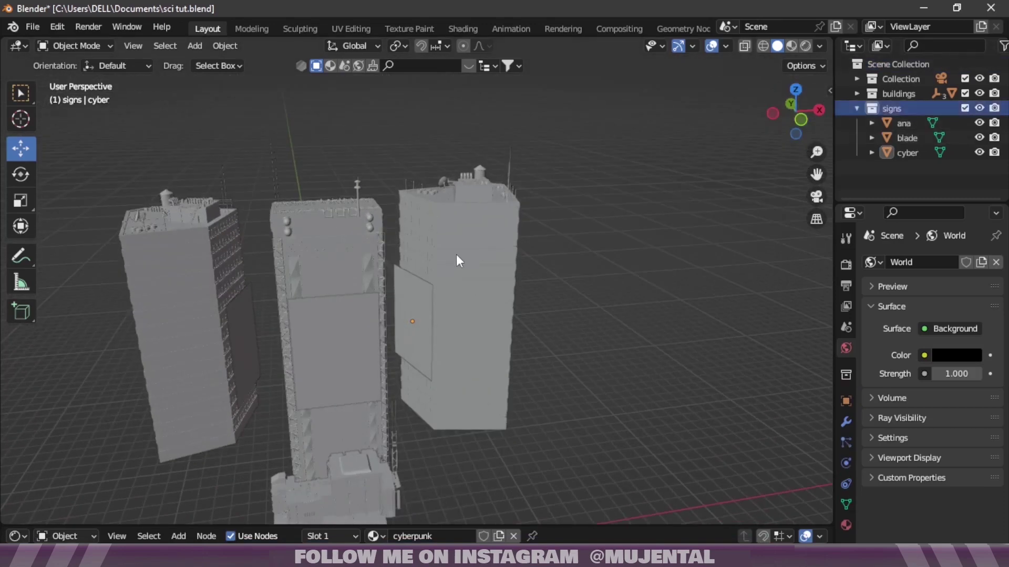
key(shift+a)
mouse_move(447, 243)
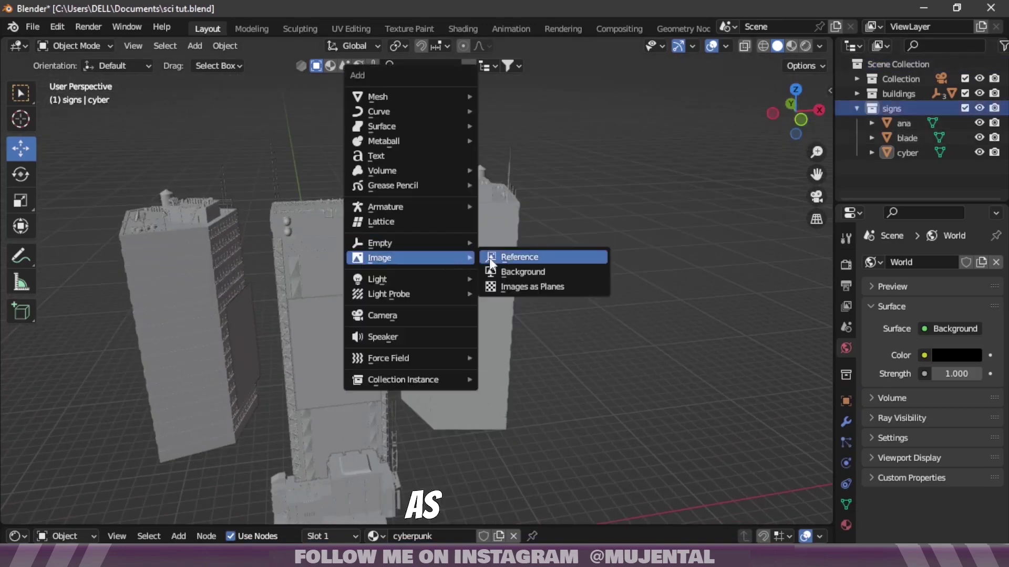
click(522, 287)
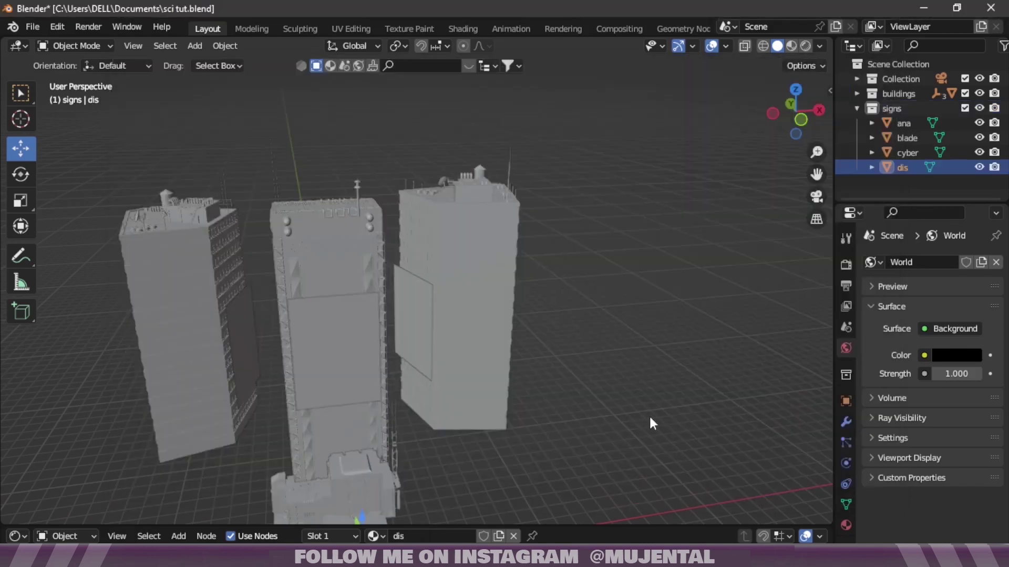
- Scale up the dis plane and place it on the right building's side, above the cyber sign
drag(379, 436, 415, 159)
key(s)
drag(462, 242, 508, 149)
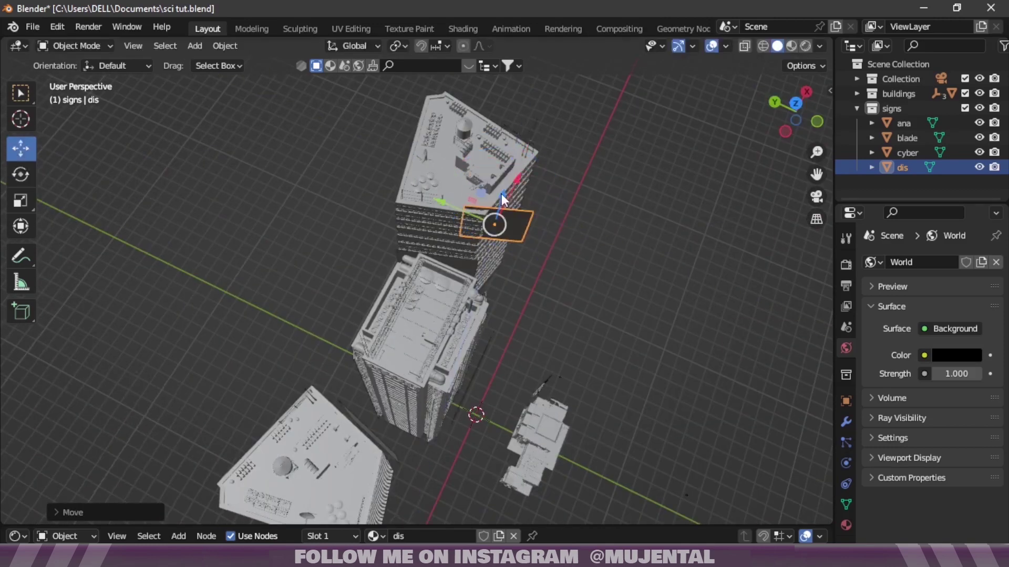
key(KP_0)
drag(526, 164, 535, 157)
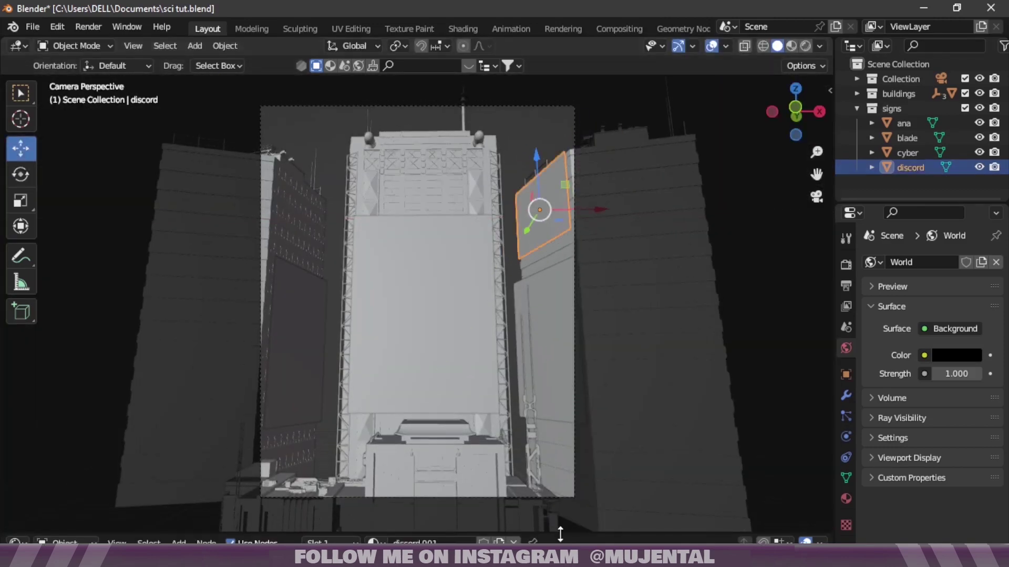
- Delete the Principled BSDF node from the discord sign's material
drag(561, 532, 629, 239)
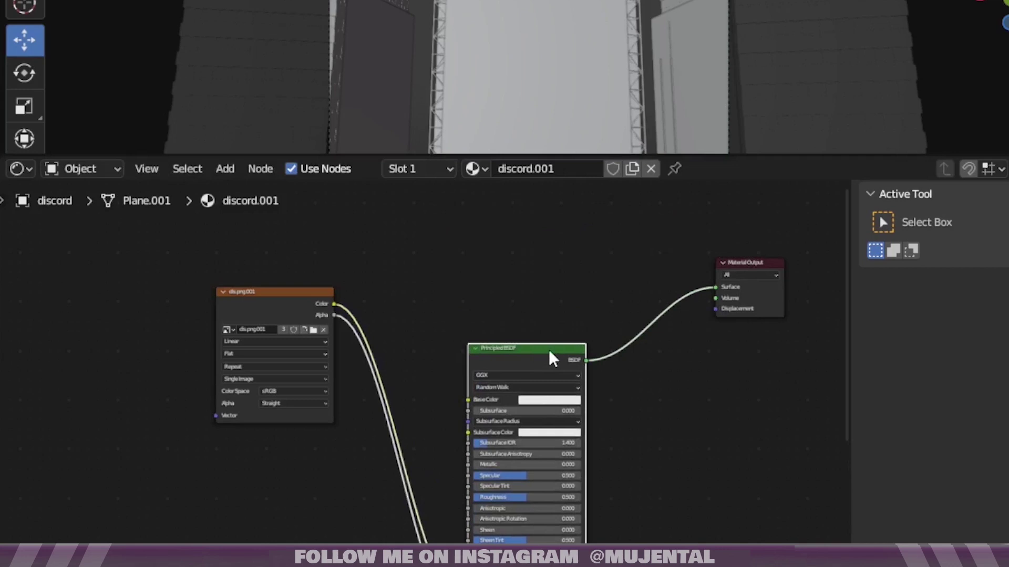
key(x)
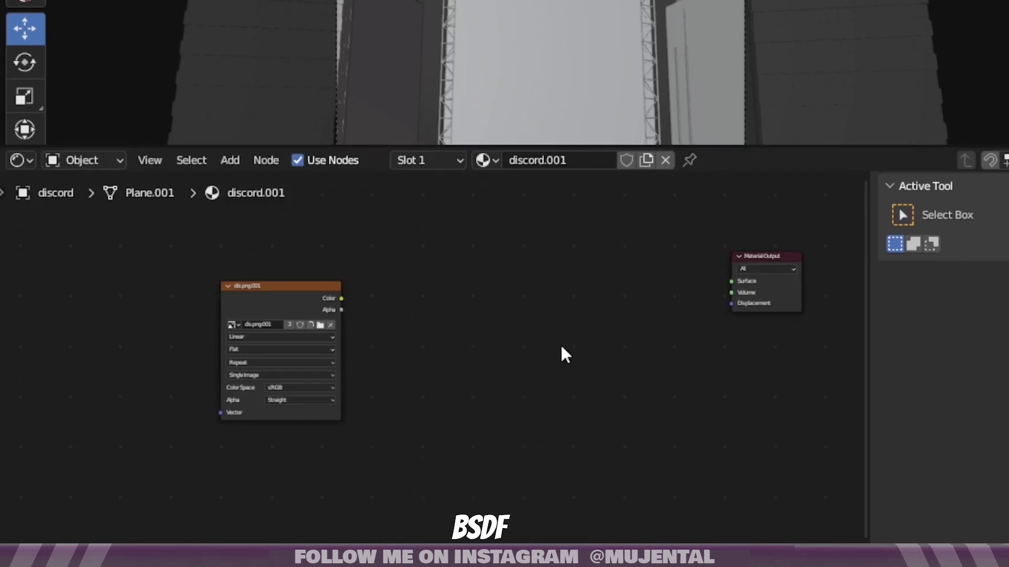
drag(757, 147, 757, 101)
- Add an Add Shader node between the image texture and the Material Output
scroll(432, 336, up, 3)
key(shift+a)
click(426, 306)
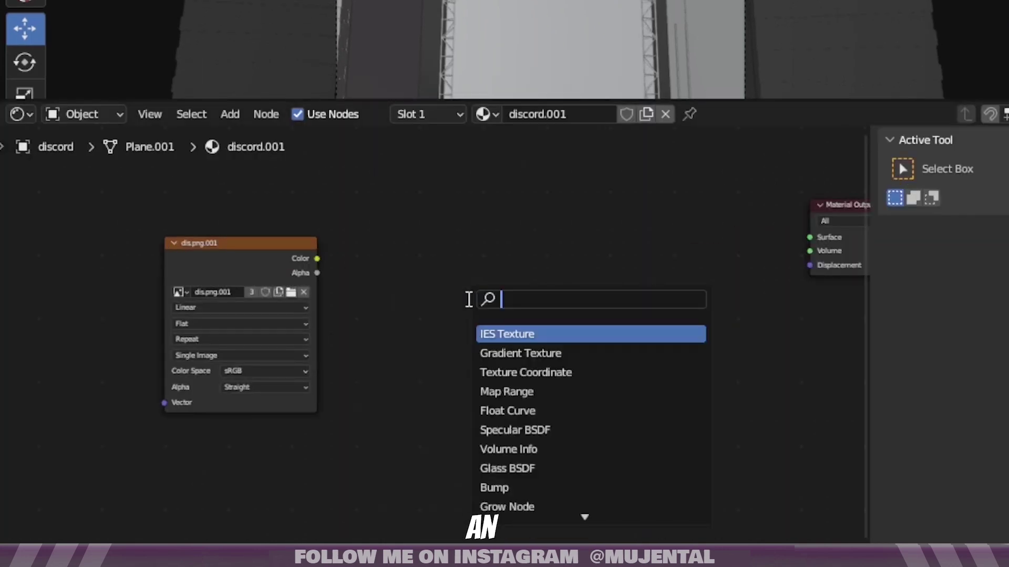
text(add)
key(Return)
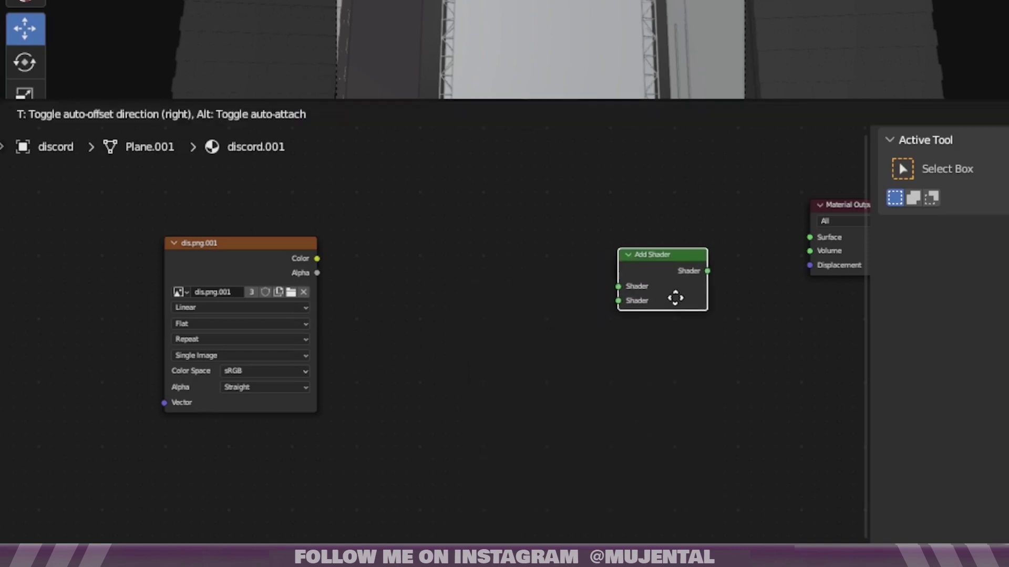
click(675, 298)
- Add an Emission node in front of the Add Shader
key(shift+a)
click(510, 309)
text(emi)
key(Down)
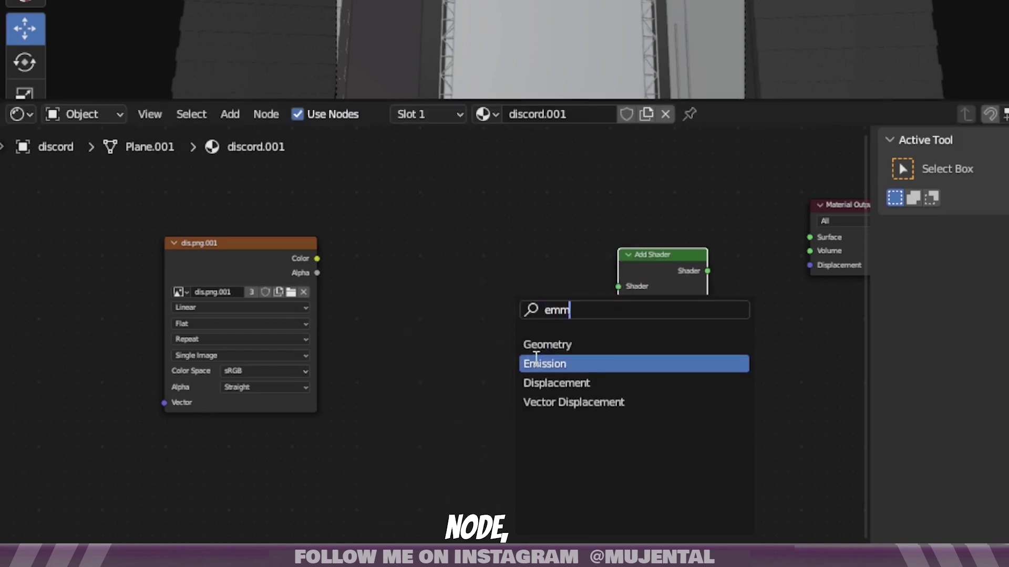
key(Return)
click(531, 284)
- Add a ColorRamp node between the dis.png image texture and the Emission node
key(shift+a)
click(370, 288)
text(col)
click(390, 322)
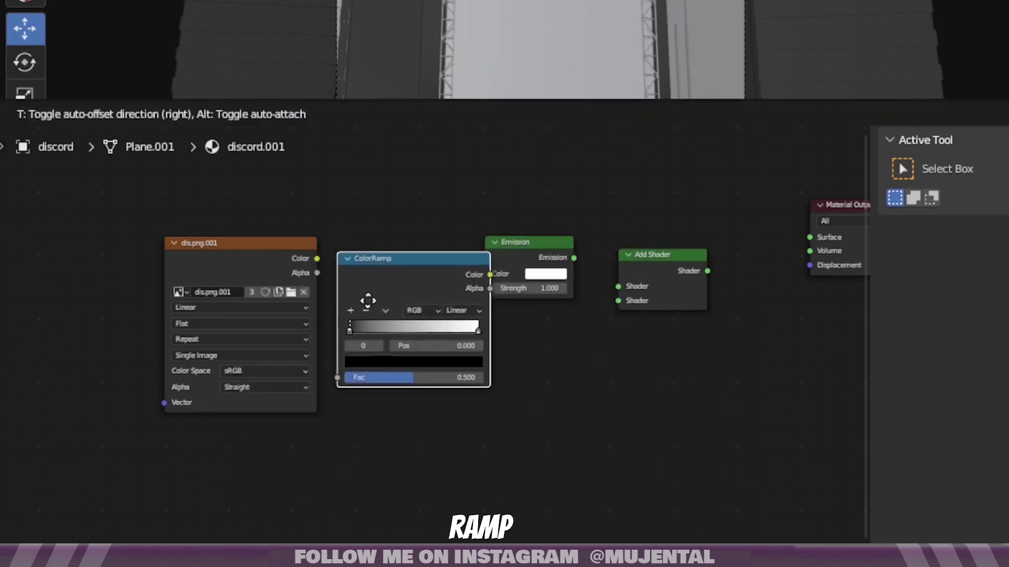
click(324, 296)
- Add a Transparent BSDF node above the Emission node
key(shift+a)
click(625, 209)
text(tra)
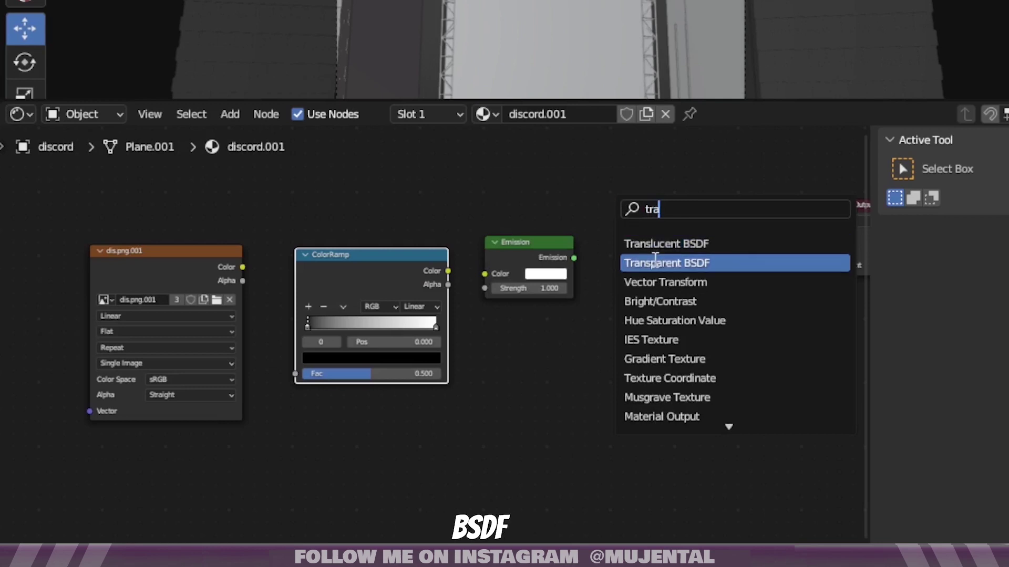
click(652, 263)
click(534, 212)
- Move the Add Shader nearer the Material Output and connect the Transparent BSDF to its first Shader input
ctrl+scroll(565, 236, right, 2)
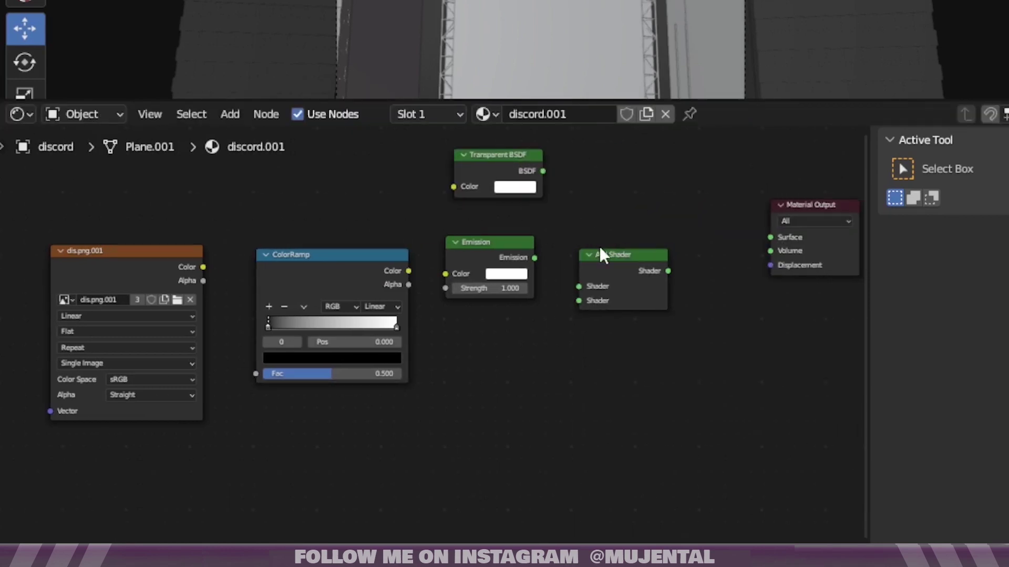
drag(612, 260, 654, 217)
drag(542, 170, 621, 245)
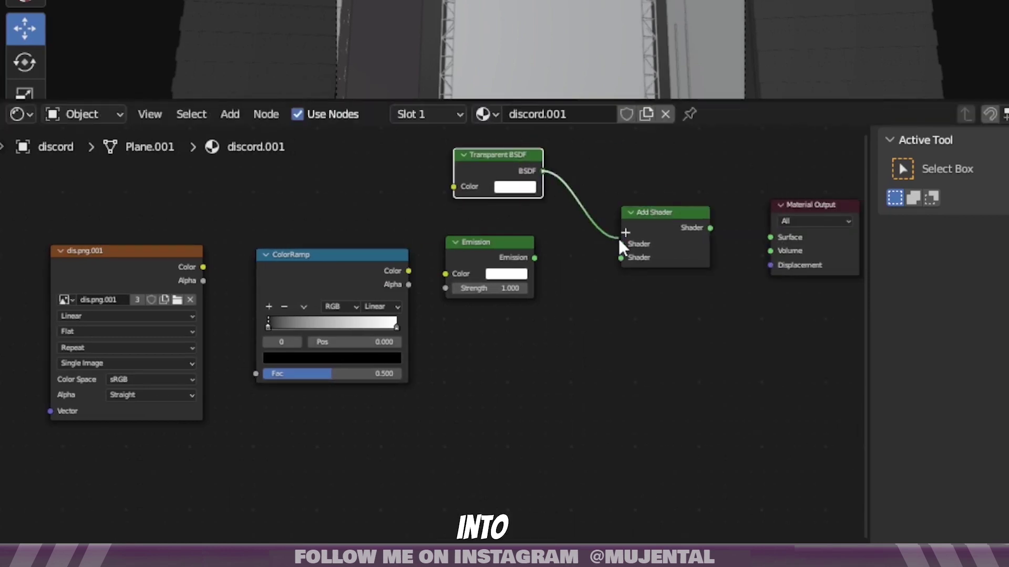
- Wire the image Color through the ColorRamp and Emission into the Add Shader's second input, with Emission strength 20
drag(534, 258, 558, 258)
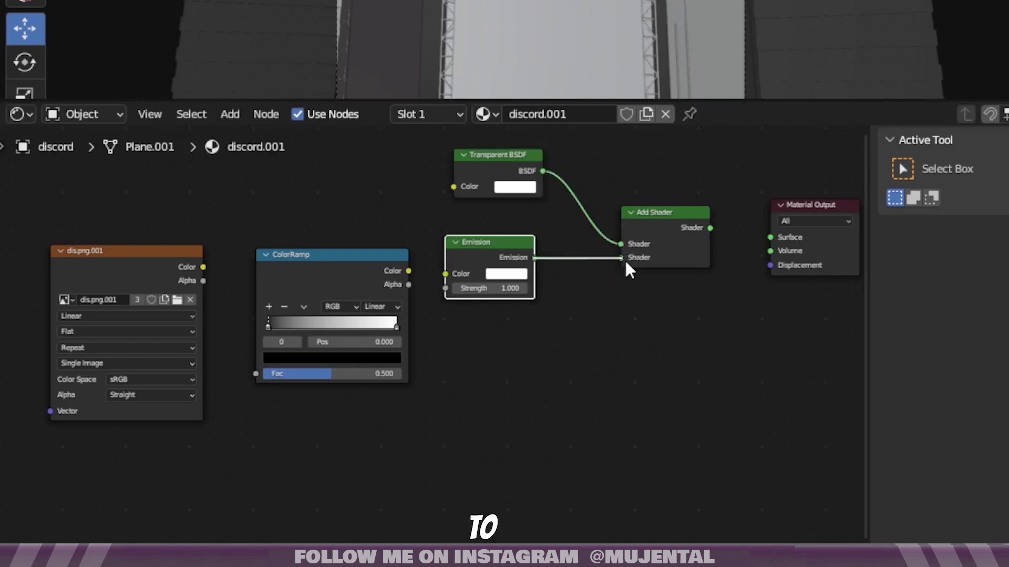
drag(625, 262, 625, 262)
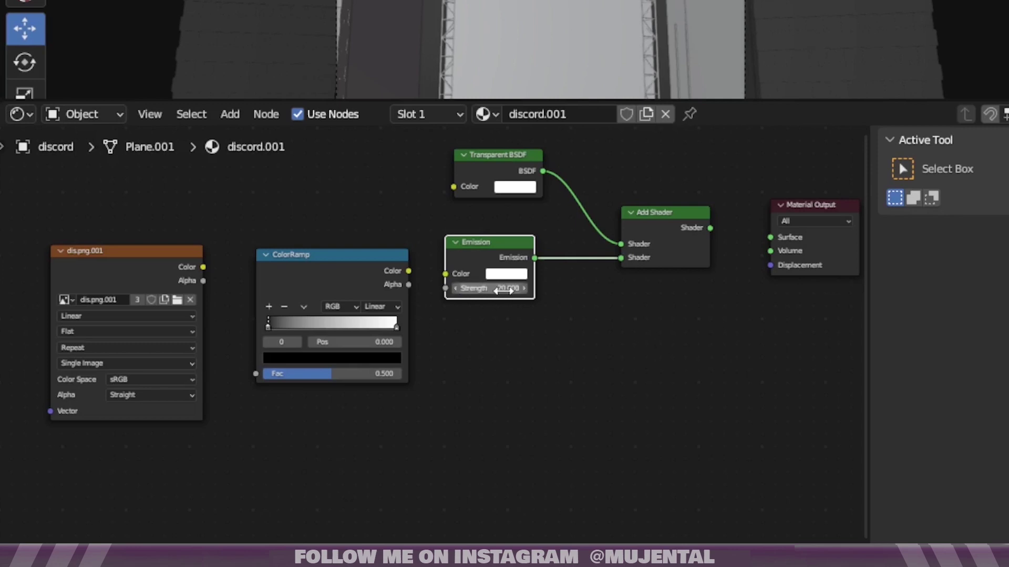
drag(408, 271, 450, 282)
drag(203, 266, 261, 372)
- Change the ColorRamp's white end stop at position 1.000 to a light blue
scroll(391, 323, up, 2)
click(393, 319)
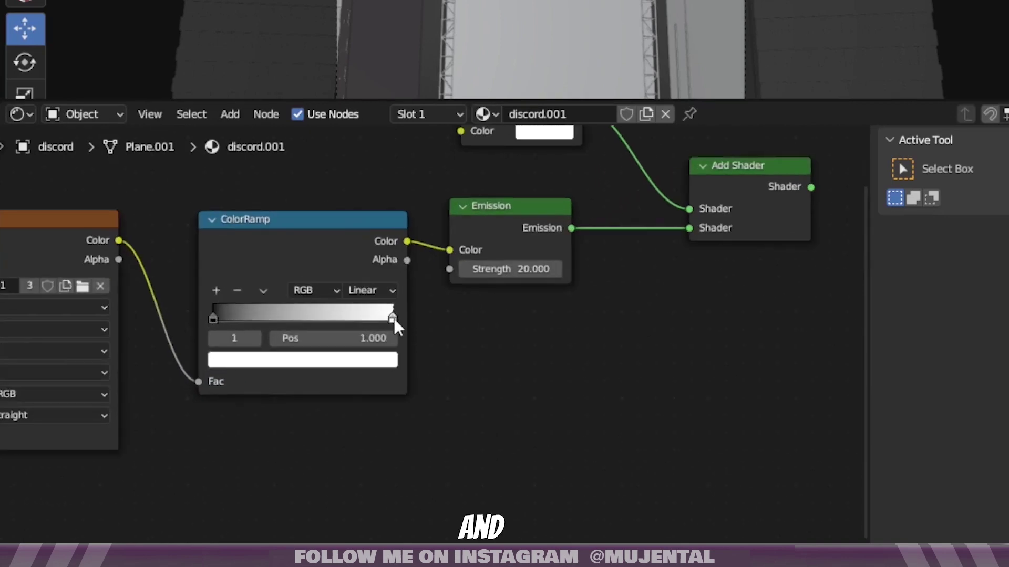
click(359, 361)
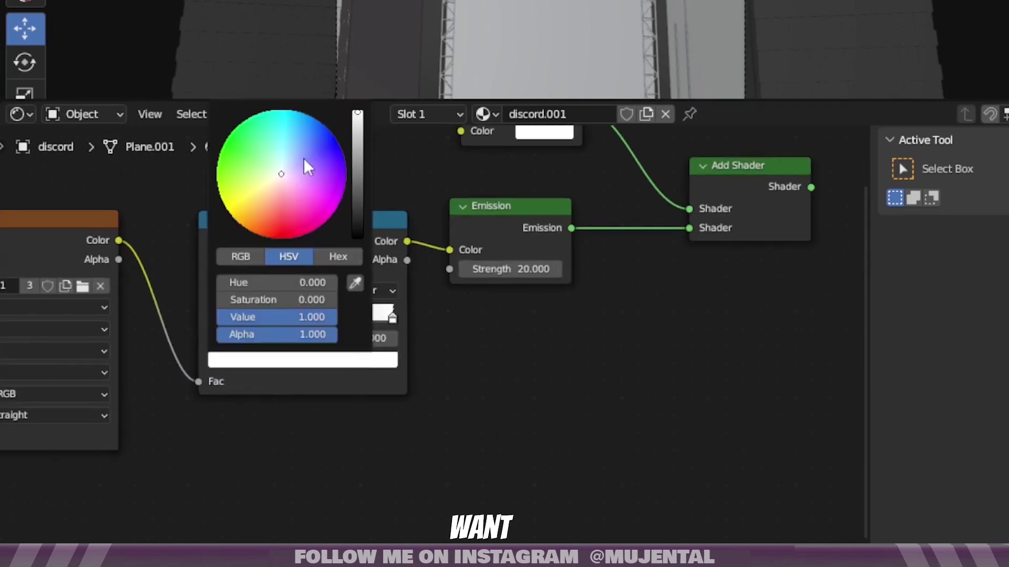
drag(294, 157, 298, 156)
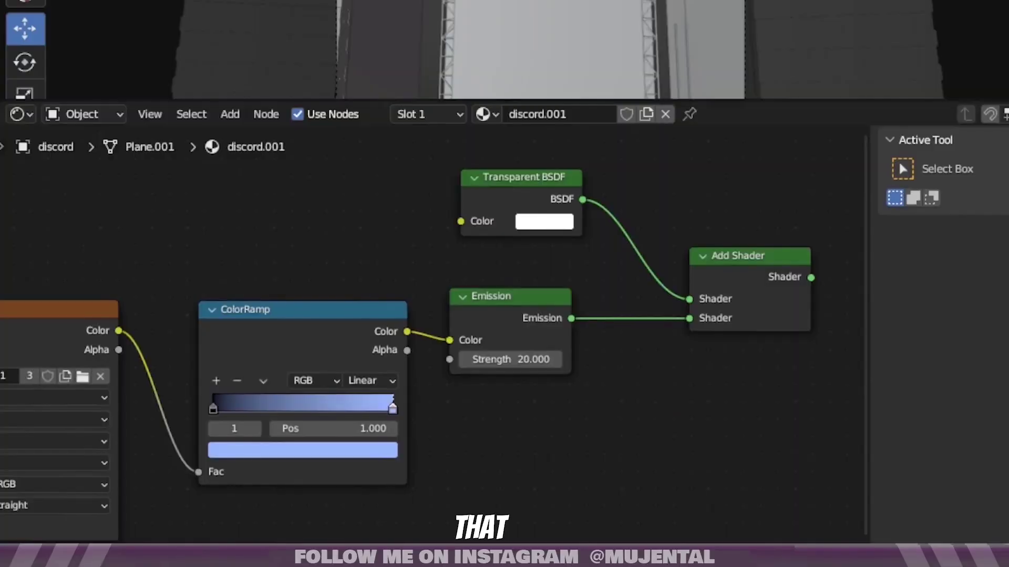
- Add a Mix Shader and connect the Transparent BSDF to its first Shader input and the Add Shader to its second
middle_drag(762, 520, 659, 520)
scroll(597, 360, down, 2)
key(shift+a)
click(584, 263)
text(mix)
click(620, 317)
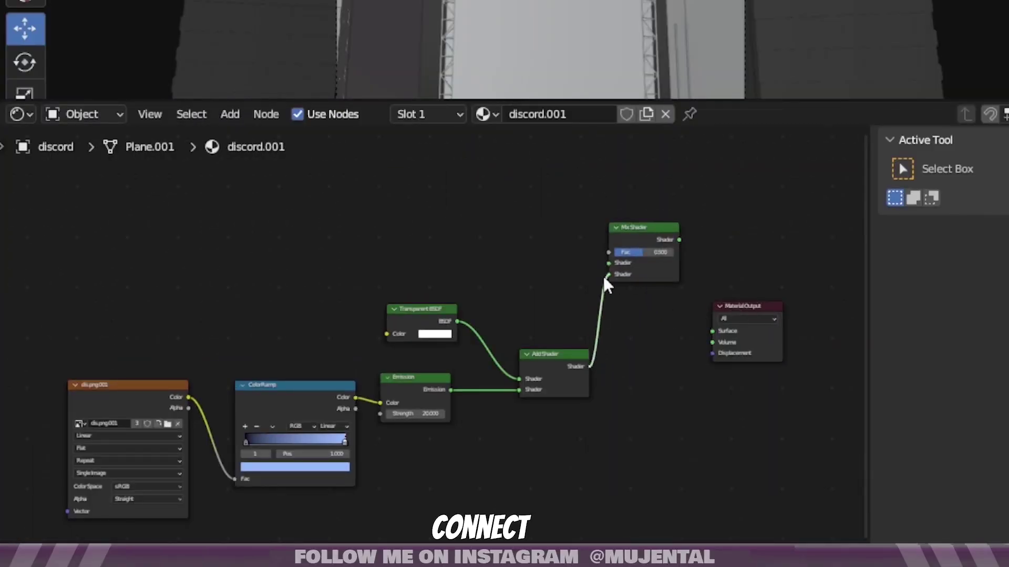
drag(604, 284, 607, 273)
drag(639, 228, 661, 228)
drag(457, 322, 632, 263)
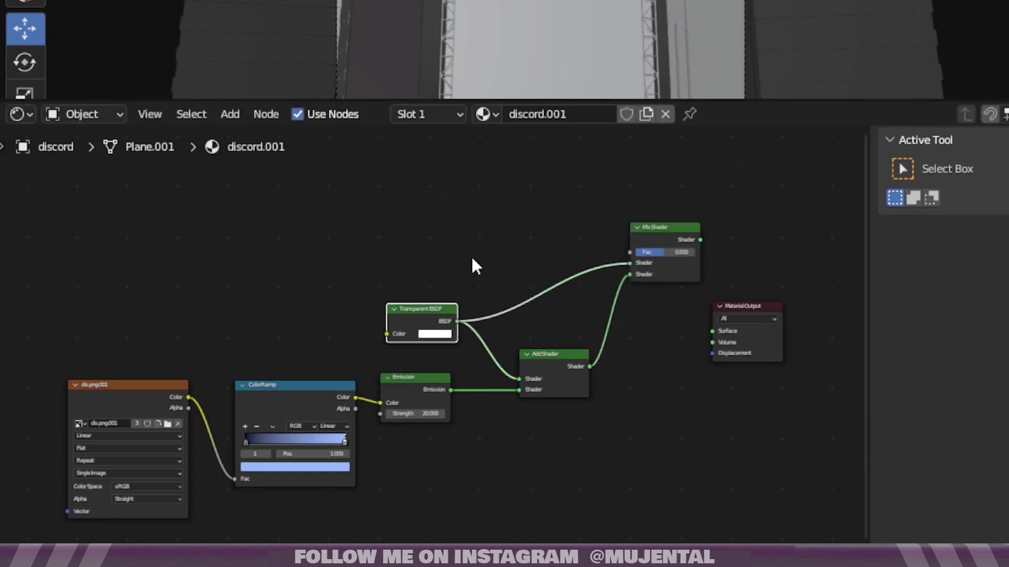
- Add a second ColorRamp above the Transparent BSDF to drive the Mix Shader's Fac
key(shift+a)
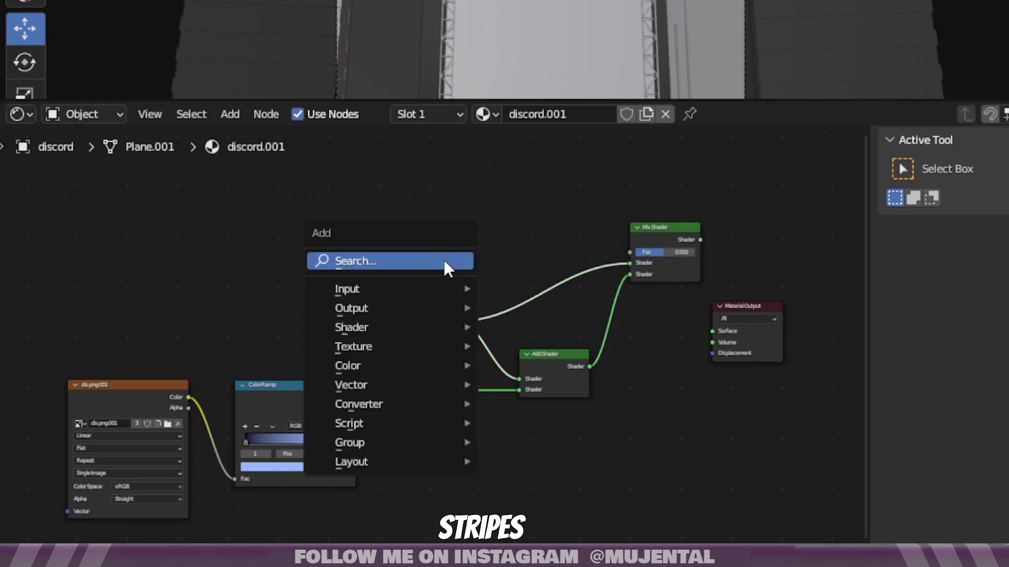
click(445, 261)
text(col)
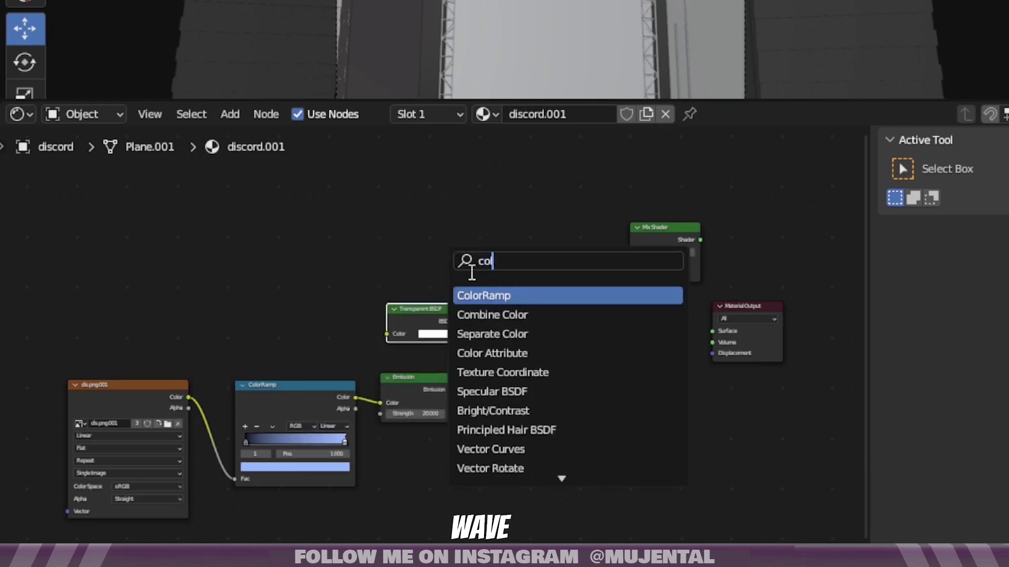
click(494, 295)
- Add a Wave Texture in front of the second ColorRamp and connect its Color to the ramp's Fac
key(shift+a)
text(w)
click(372, 360)
click(321, 191)
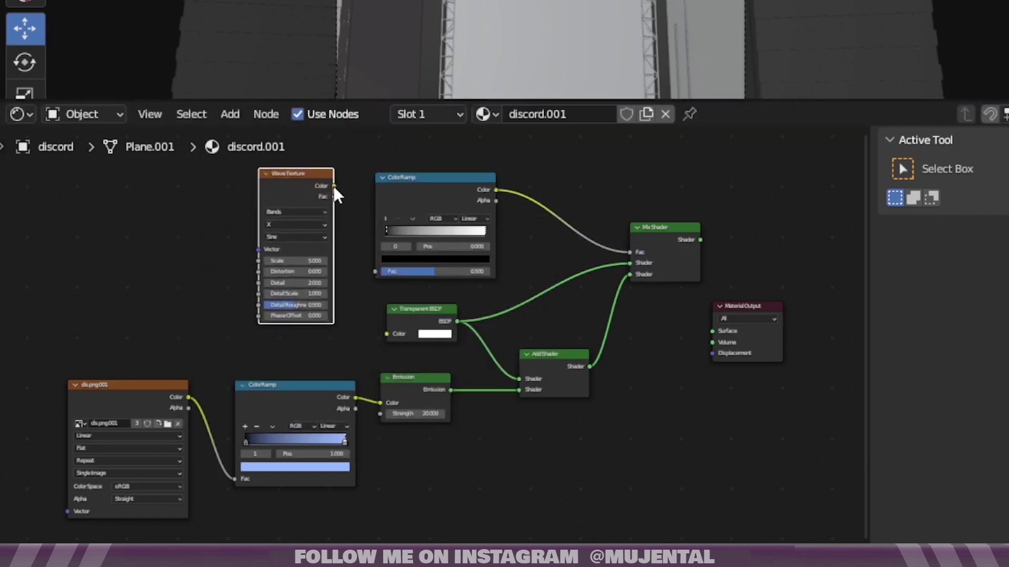
drag(334, 186, 375, 271)
- Set the Wave Texture's band direction to Y and its scale to 13
scroll(370, 261, up, 2)
click(241, 228)
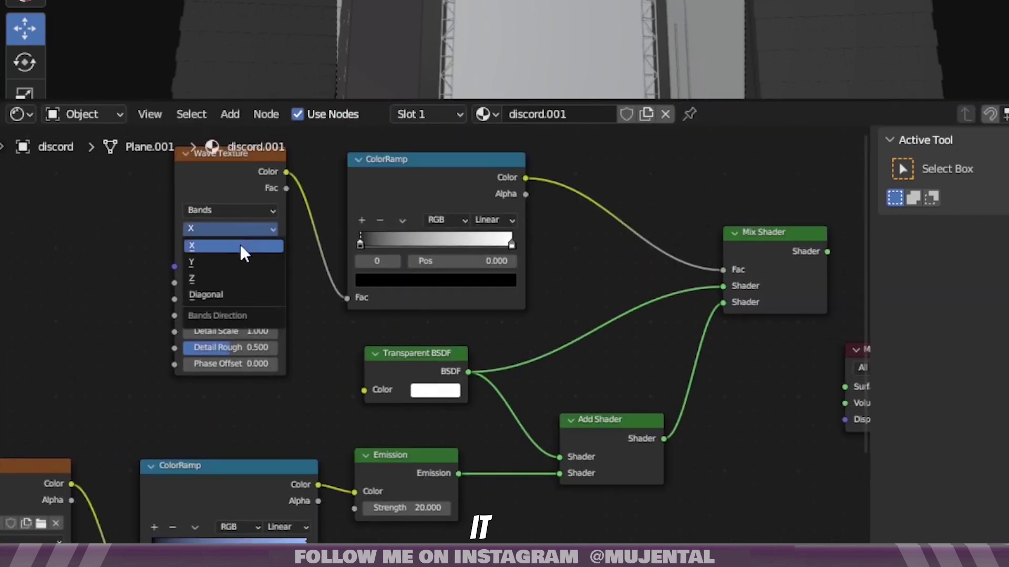
click(237, 261)
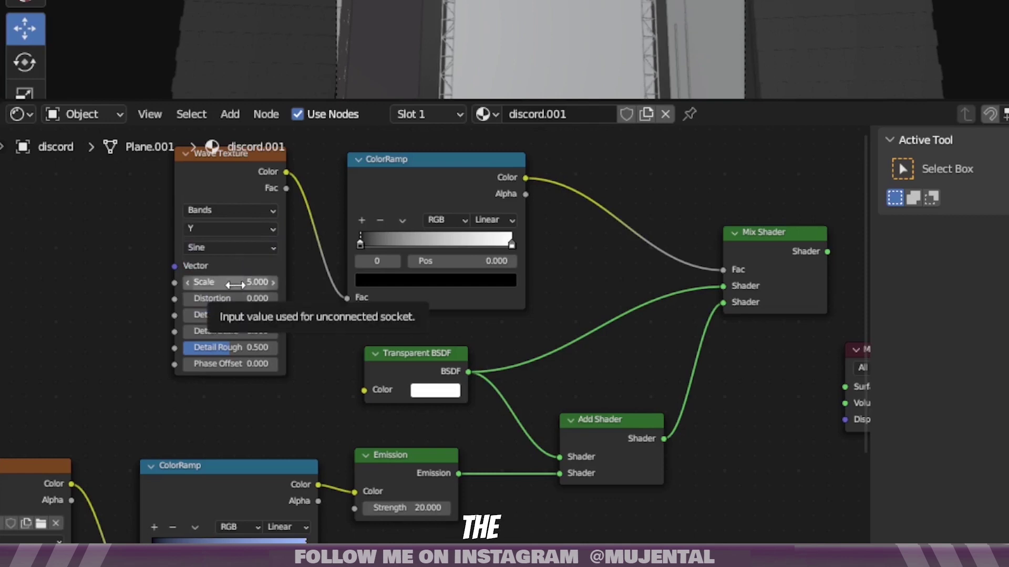
click(236, 284)
- Move the Material Output up beside the Mix Shader and connect the Mix Shader to its Surface input
middle_drag(797, 220, 620, 221)
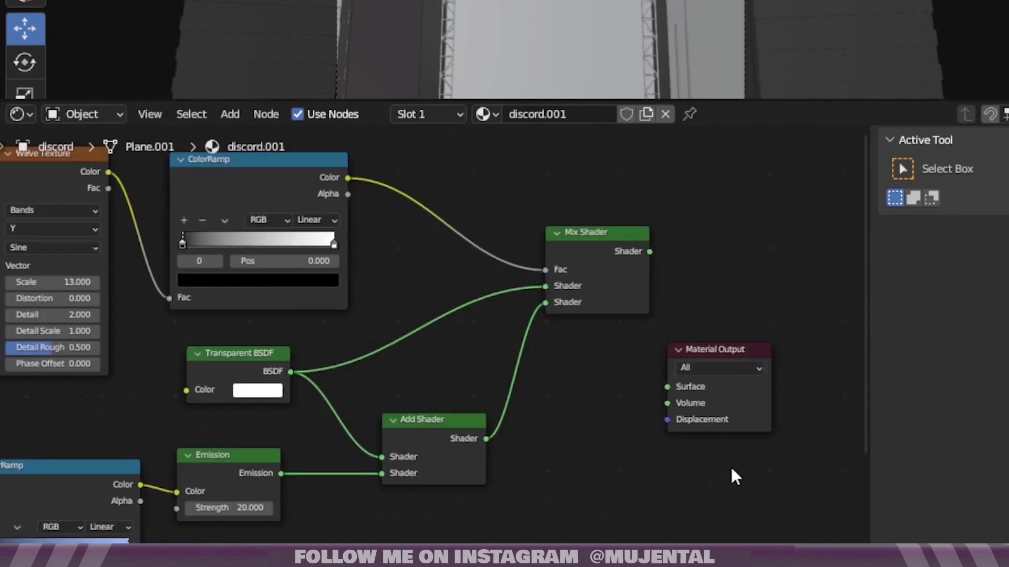
drag(736, 352, 782, 276)
drag(649, 252, 713, 310)
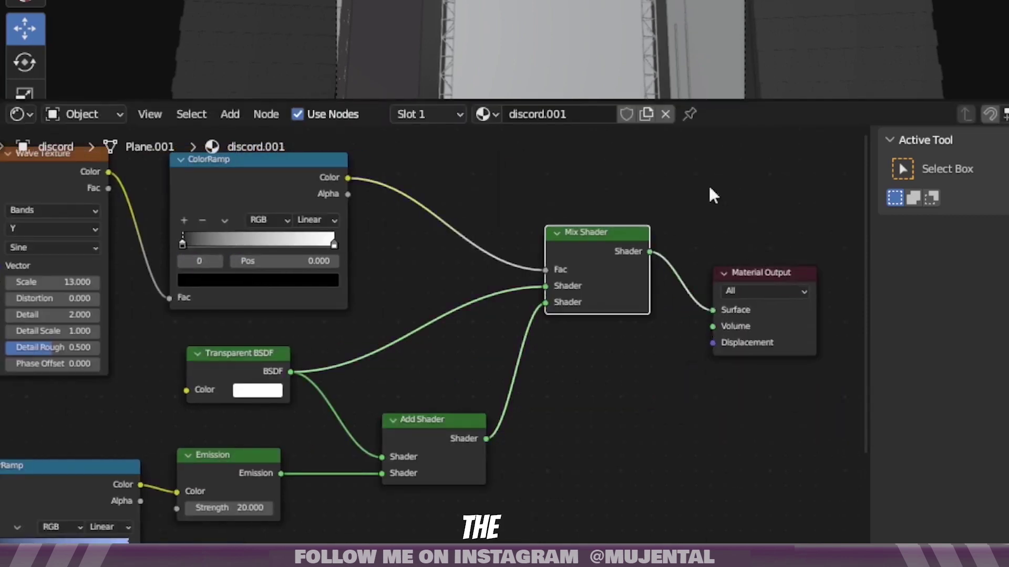
- Enlarge the 3D viewport and examine the glowing billboards and Discord sign in rendered shading
drag(761, 97, 600, 528)
click(978, 29)
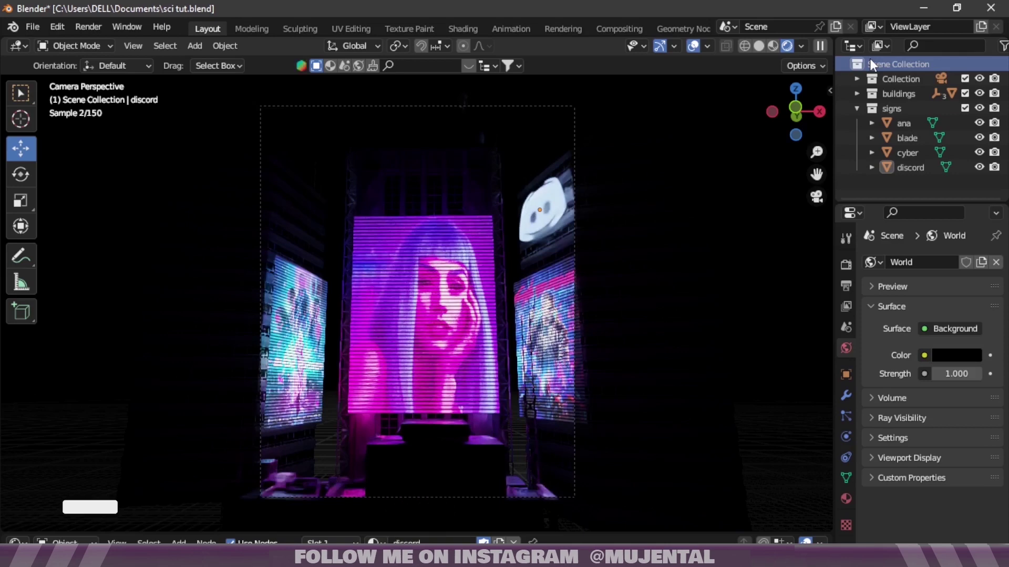
click(759, 46)
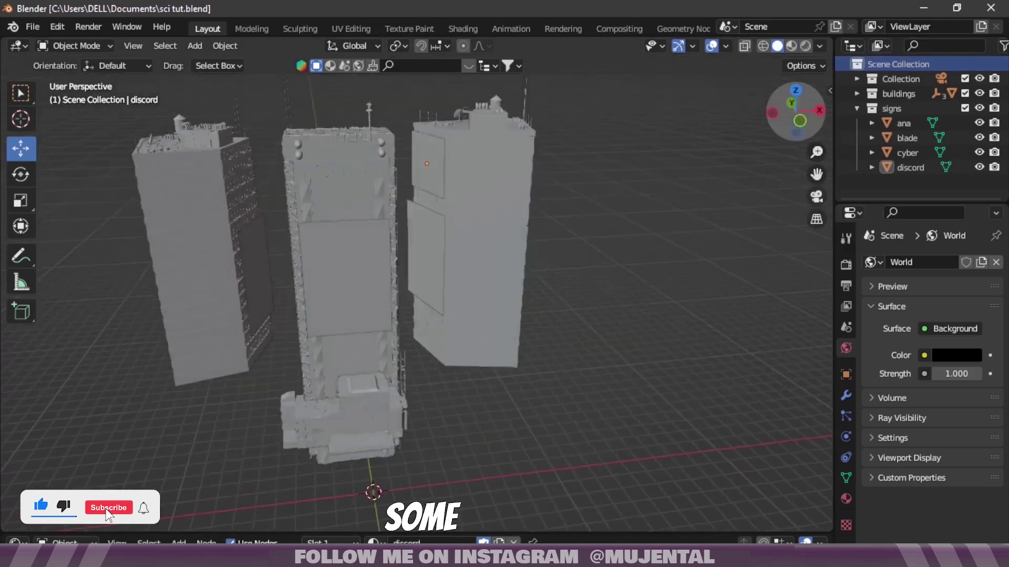
- Import the netflix-logo image as a plane into the signs collection
click(892, 108)
key(shift+a)
mouse_move(399, 370)
click(527, 399)
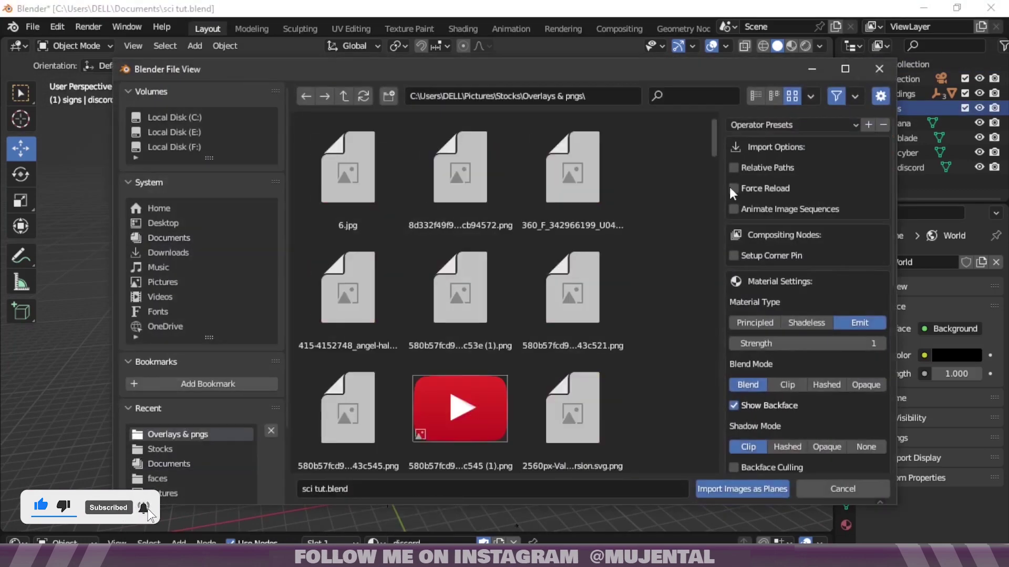
drag(715, 158, 720, 355)
click(572, 318)
click(741, 487)
- Move and scale the Netflix logo plane to fit the centre building's front above the large billboard
drag(385, 431, 383, 116)
click(816, 197)
drag(507, 153, 480, 153)
key(s)
drag(420, 114, 420, 125)
click(207, 281)
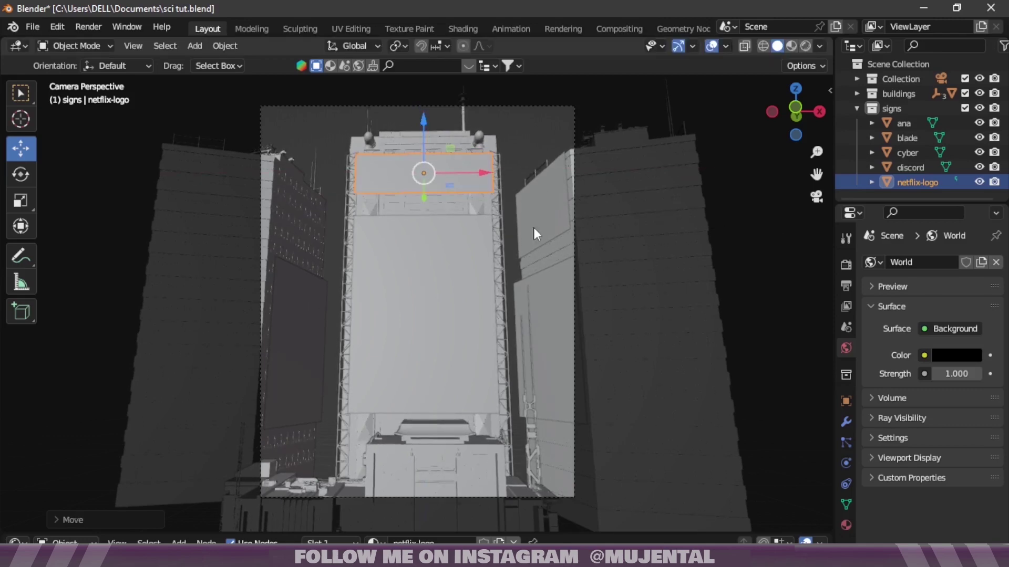
- Enlarge the shader editor, separate the netflix-logo nodes and set the Principled BSDF's emission strength to 10
drag(635, 535, 646, 231)
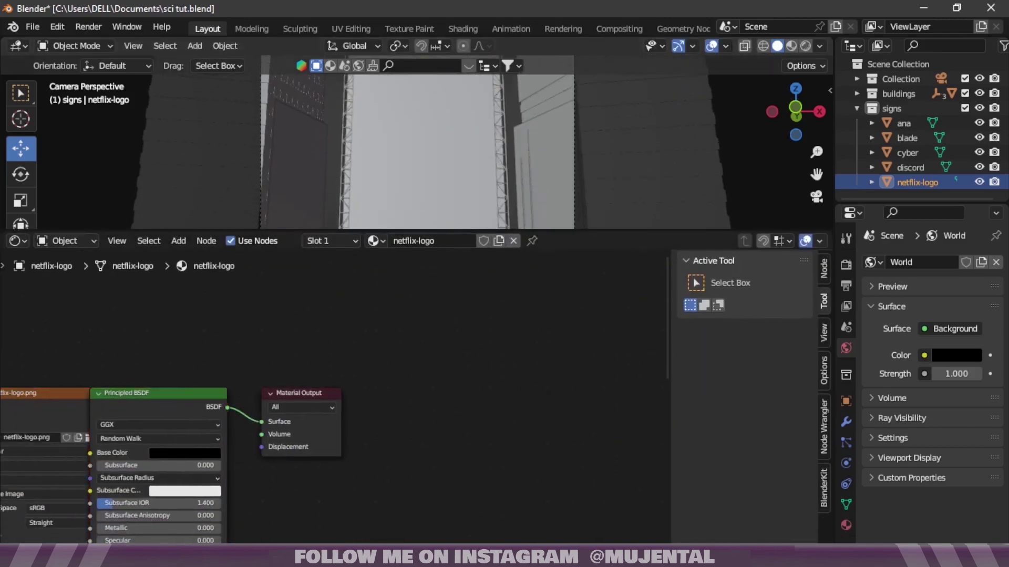
middle_drag(315, 399, 358, 399)
drag(359, 396, 506, 395)
drag(267, 404, 391, 446)
drag(126, 404, 117, 421)
middle_drag(402, 525, 402, 255)
click(389, 478)
text(10)
key(Return)
- Spread the netflix-logo material nodes further apart and disconnect the Principled BSDF from the Material Output
drag(664, 370, 664, 270)
drag(494, 310, 545, 341)
drag(385, 329, 412, 381)
drag(110, 294, 104, 432)
drag(622, 230, 622, 148)
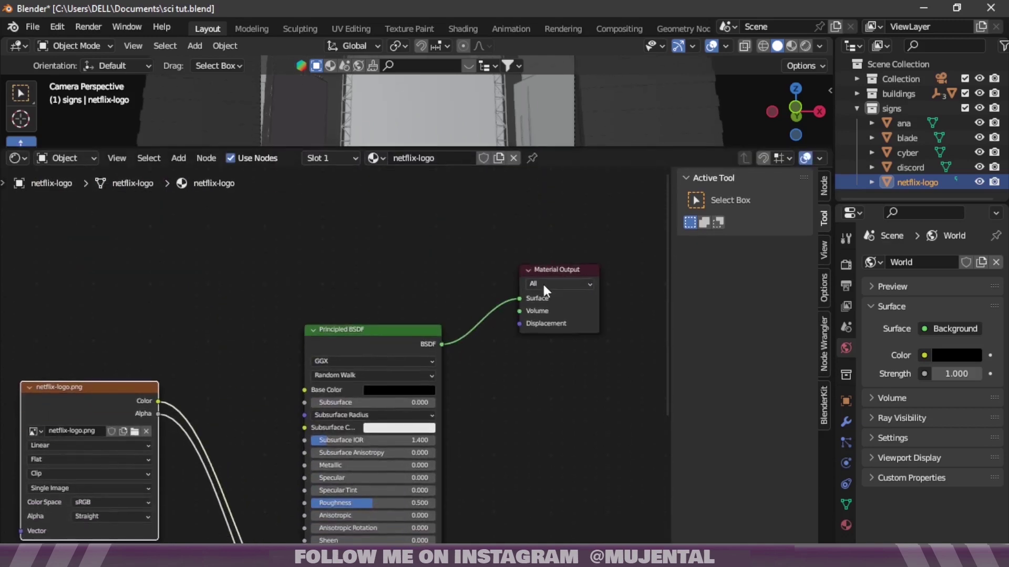
scroll(543, 285, down, 1)
drag(547, 272, 590, 296)
drag(375, 341, 383, 391)
- Add a Transparent BSDF node above the Principled BSDF
key(shift+a)
click(293, 251)
text(tr)
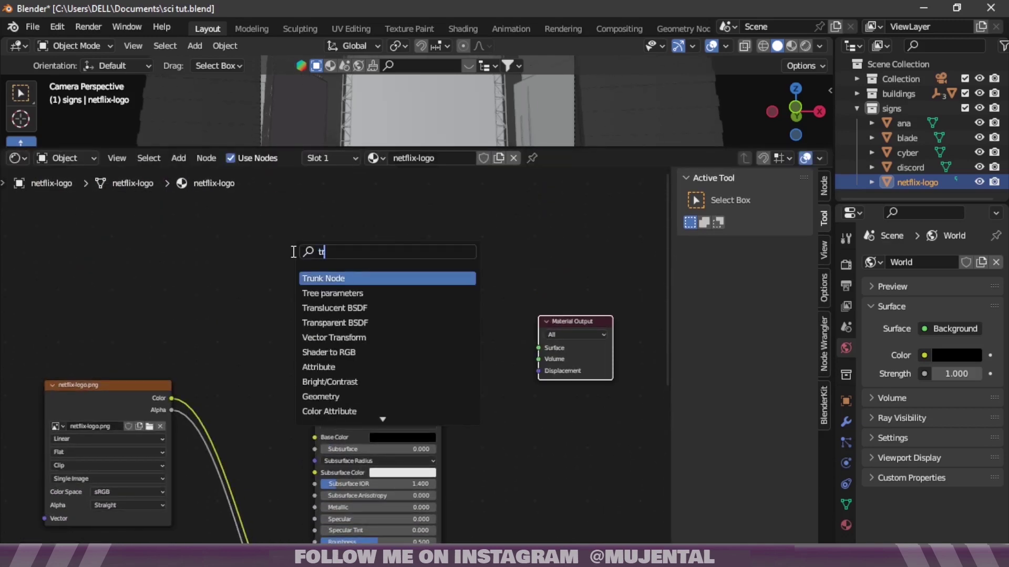
click(304, 322)
click(299, 338)
- Add a Mix Shader node between the shaders and the Material Output
key(shift+a)
text(mix)
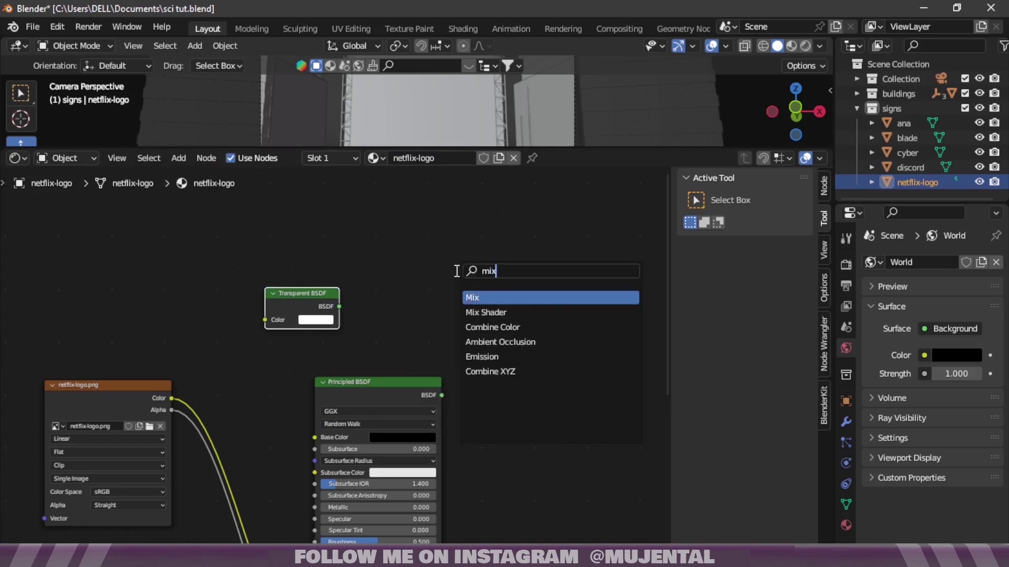
click(485, 313)
click(481, 310)
- Connect the Transparent BSDF and Principled BSDF to the Mix Shader's first and second Shader inputs, and its output to the Material Output's Surface
drag(441, 395, 444, 312)
drag(399, 383, 351, 389)
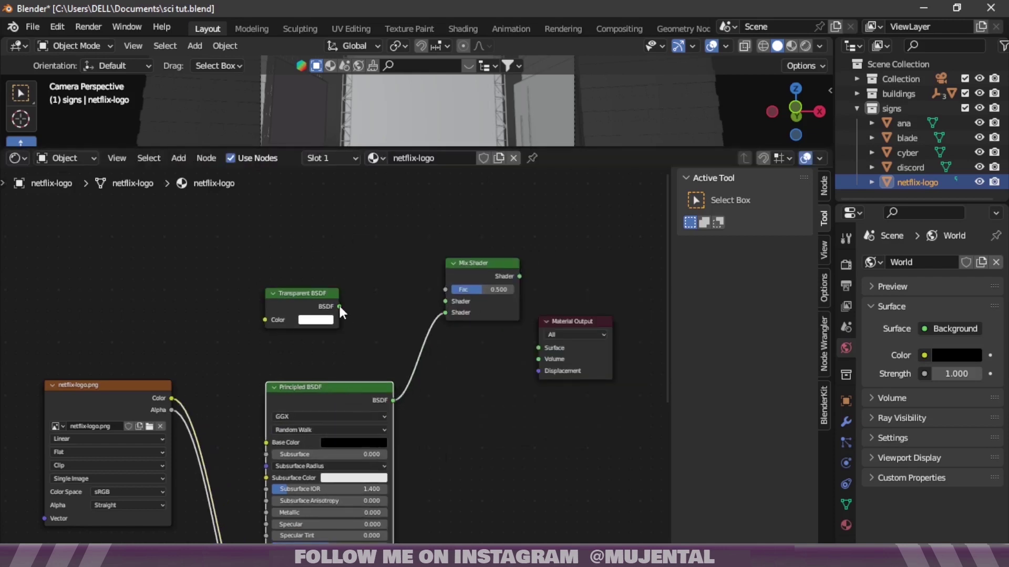
drag(339, 306, 445, 301)
drag(559, 321, 572, 310)
drag(519, 277, 551, 336)
drag(492, 267, 475, 272)
drag(320, 294, 297, 325)
- Add a ColorRamp above the Transparent BSDF and connect its Color to the Mix Shader's Fac
key(shift+a)
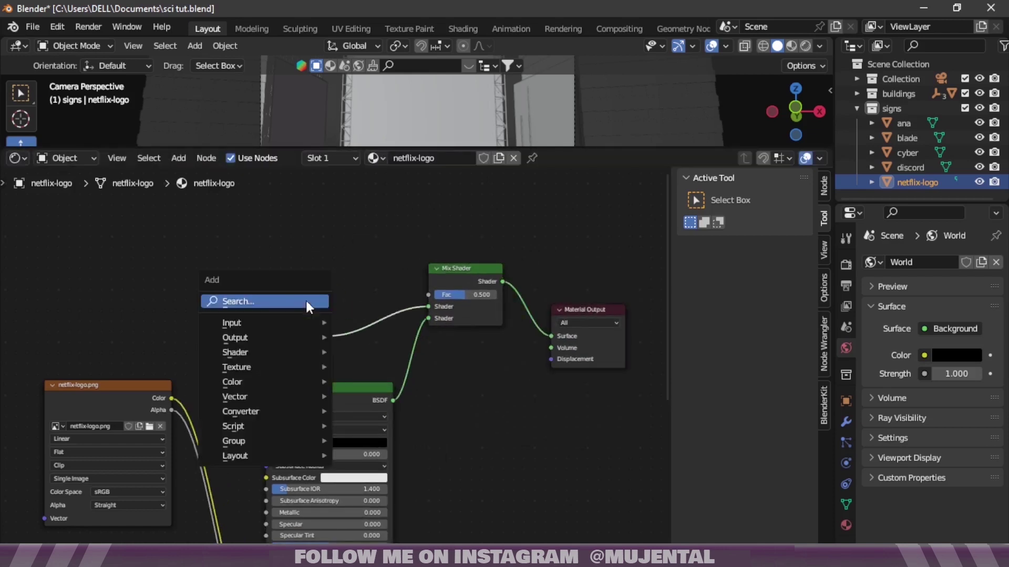
click(291, 300)
click(315, 325)
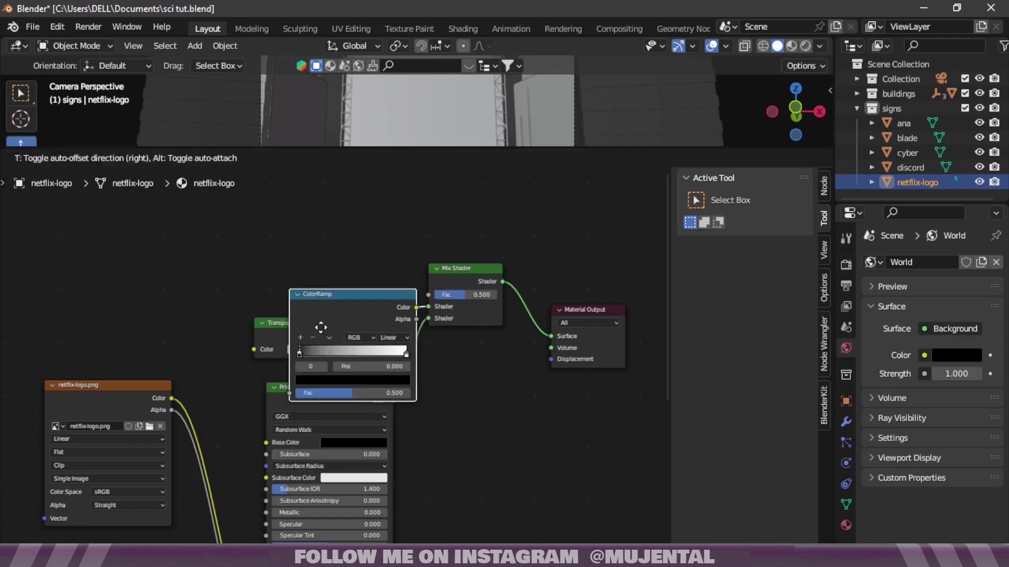
click(261, 233)
drag(667, 333, 665, 279)
drag(357, 293, 426, 350)
- Add a Wave Texture node in front of the netflix-logo material's ColorRamp
key(shift+a)
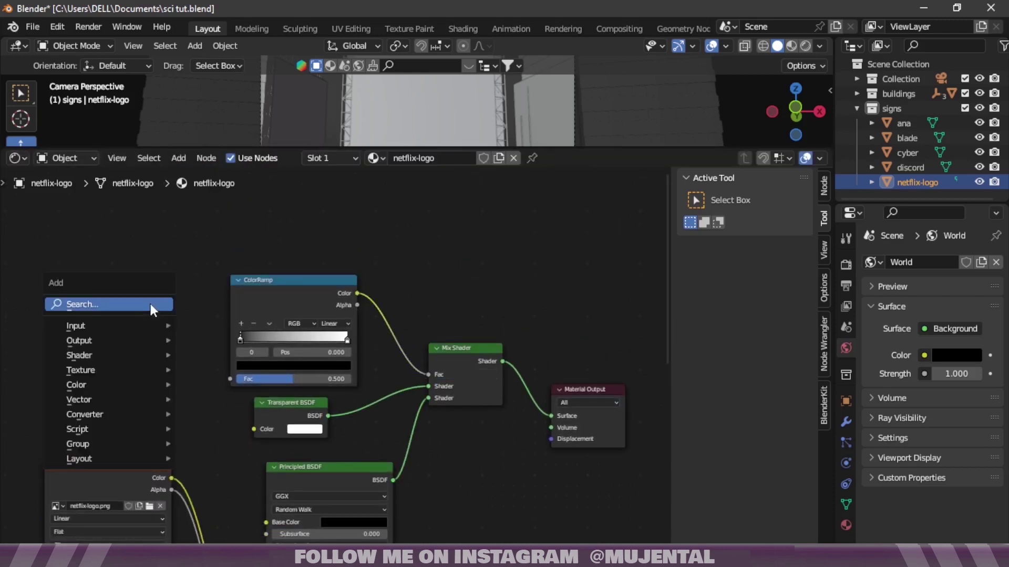
text(wave)
key(Return)
click(139, 313)
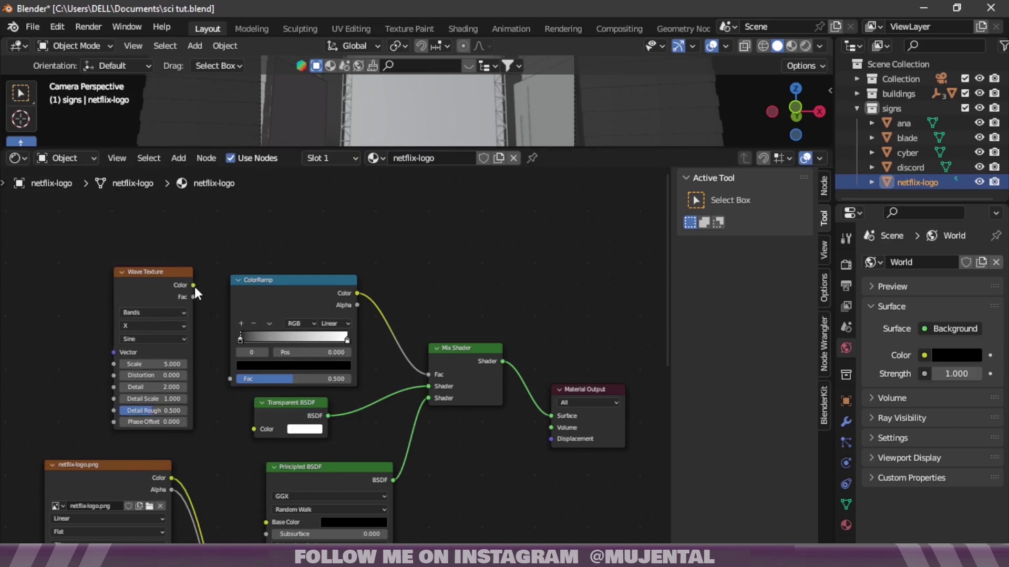
- Change the Wave Texture's band direction and set its scale to 10
click(152, 327)
click(147, 349)
scroll(136, 450, up, 2)
middle_drag(136, 449, 231, 450)
click(241, 363)
text(10)
key(Return)
- Enlarge the 3D viewport again and check the Netflix sign with the other signs in rendered shading
drag(602, 150, 603, 535)
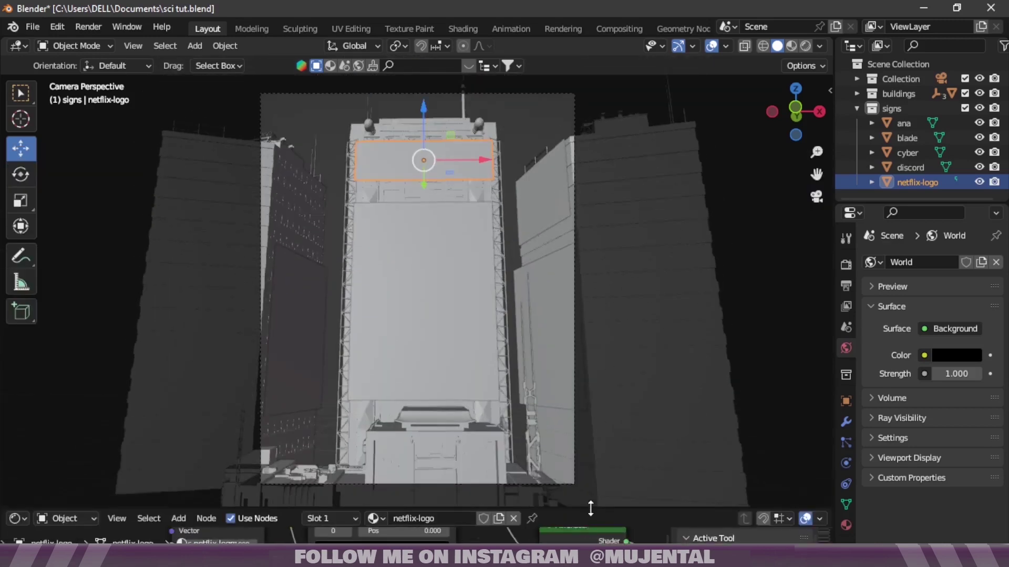
click(896, 64)
click(806, 46)
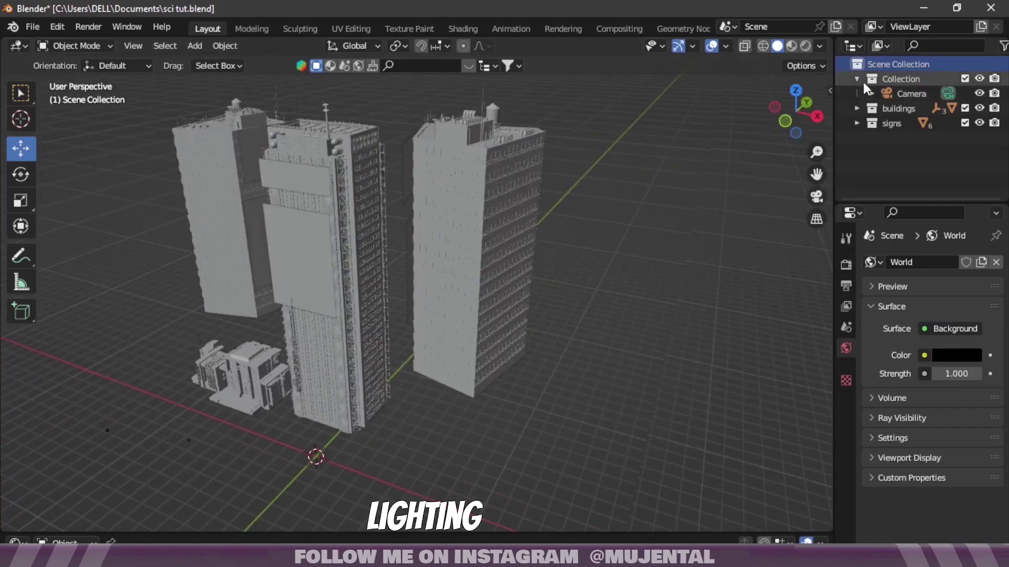
- Add a point light to the main Collection
click(887, 78)
key(shift+a)
mouse_move(545, 238)
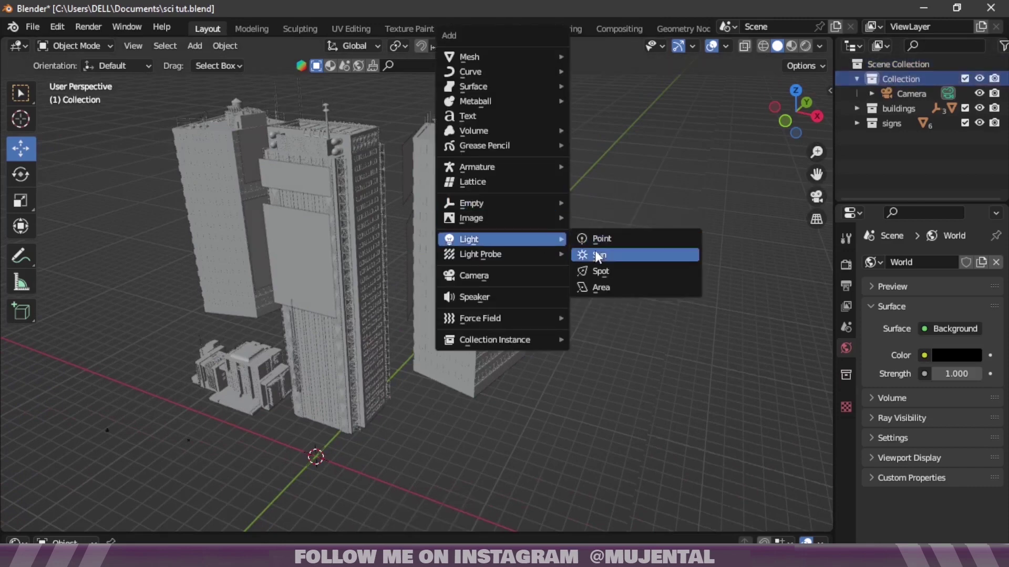
click(599, 238)
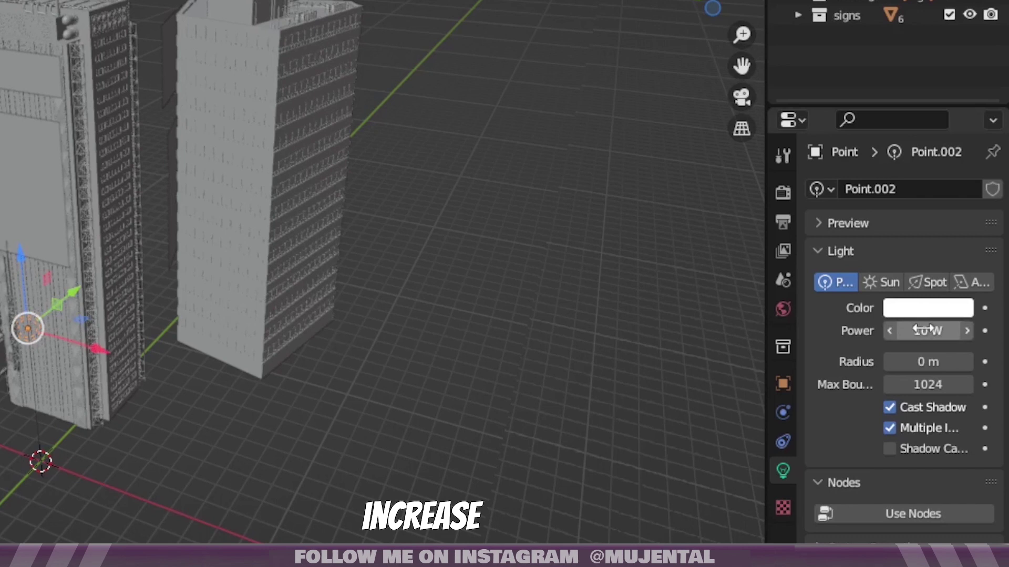
- Set the point light's power to 20000 W and its colour to light blue
click(939, 351)
key(Return)
click(931, 314)
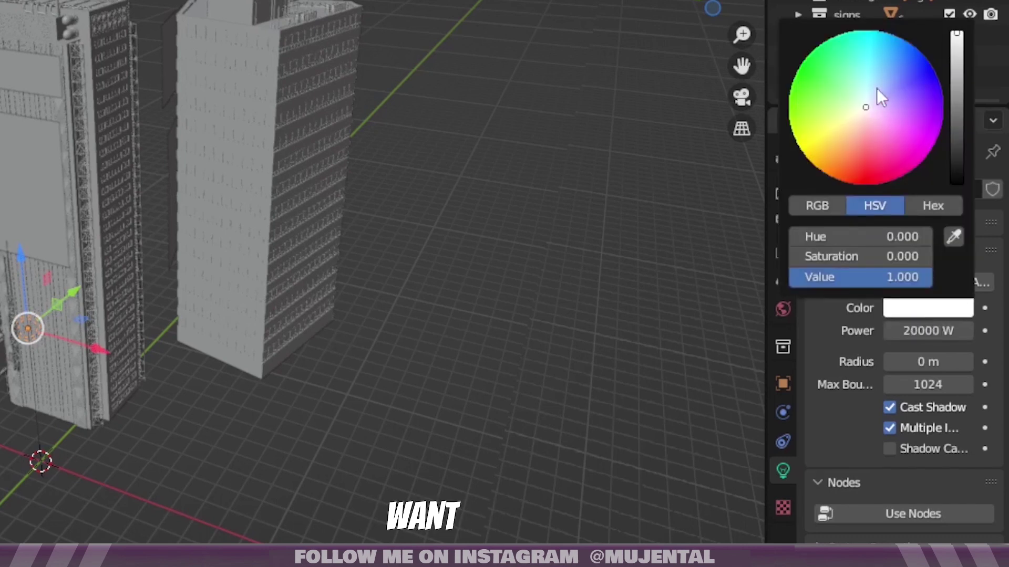
click(878, 92)
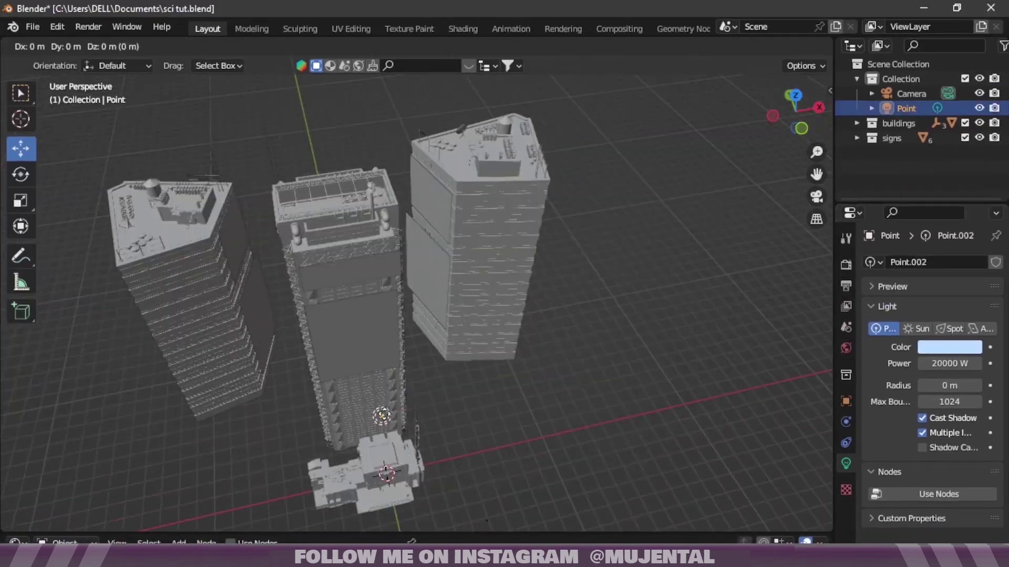
- Duplicate the point light twice, placing one copy beside each of the two side buildings
key(shift+d)
key(g)
click(446, 340)
key(shift+d)
click(307, 349)
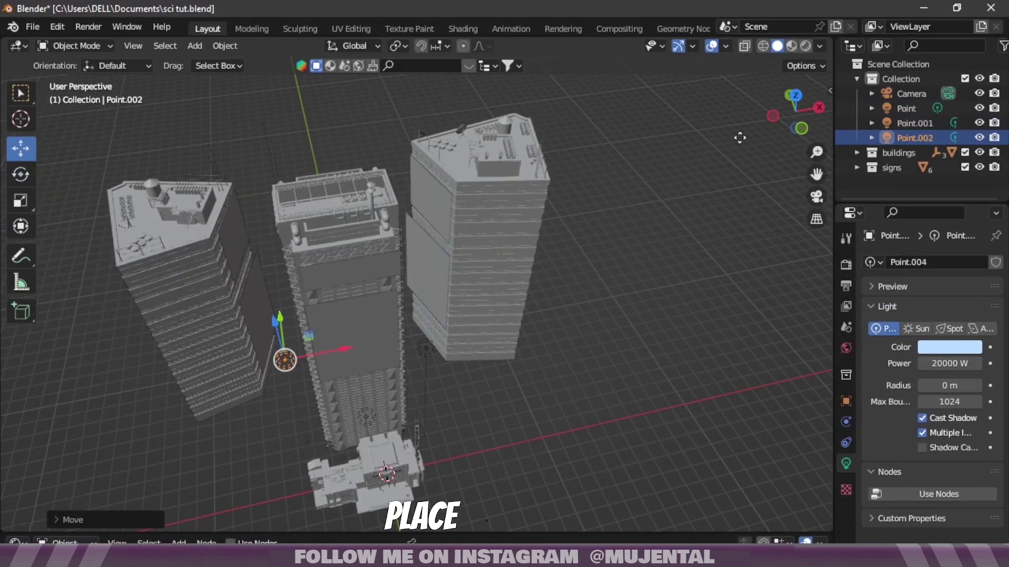
- Lower the last duplicated point light along the Z axis and fine-tune its height in the camera view
drag(774, 124, 745, 104)
key(g)
key(z)
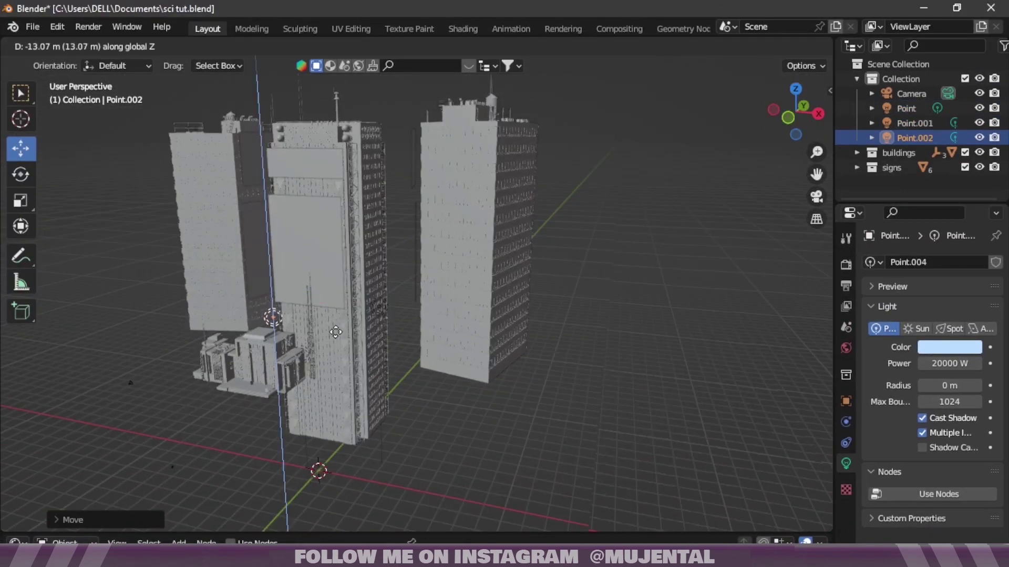
click(336, 332)
click(817, 196)
key(g)
key(z)
click(339, 461)
- Adjust the height of the point light beside the opposite side building along the Z axis
click(550, 411)
key(g)
key(z)
click(806, 360)
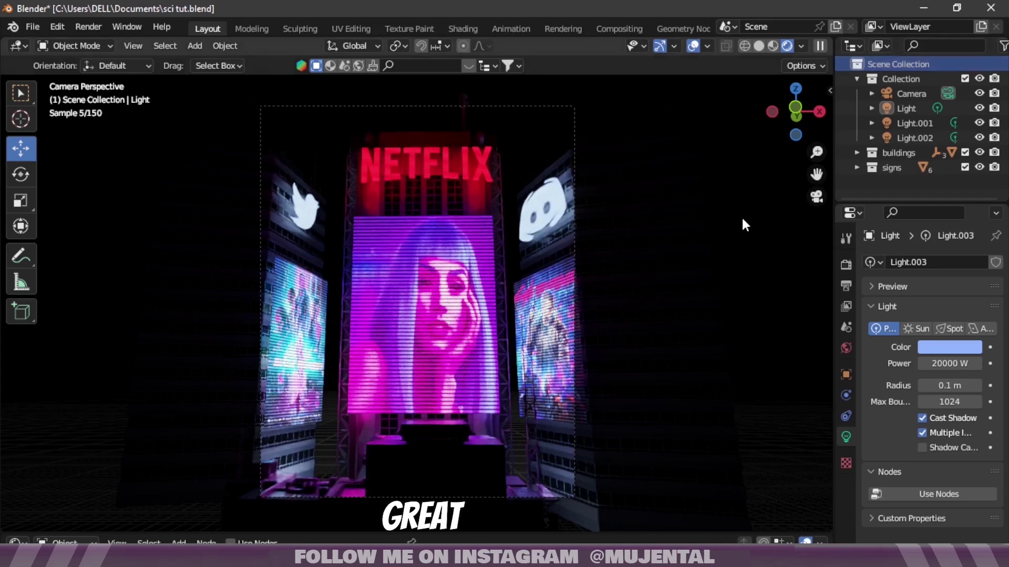
- Add a spot light to the main Collection with the viewport in solid shading outside the camera view
click(760, 48)
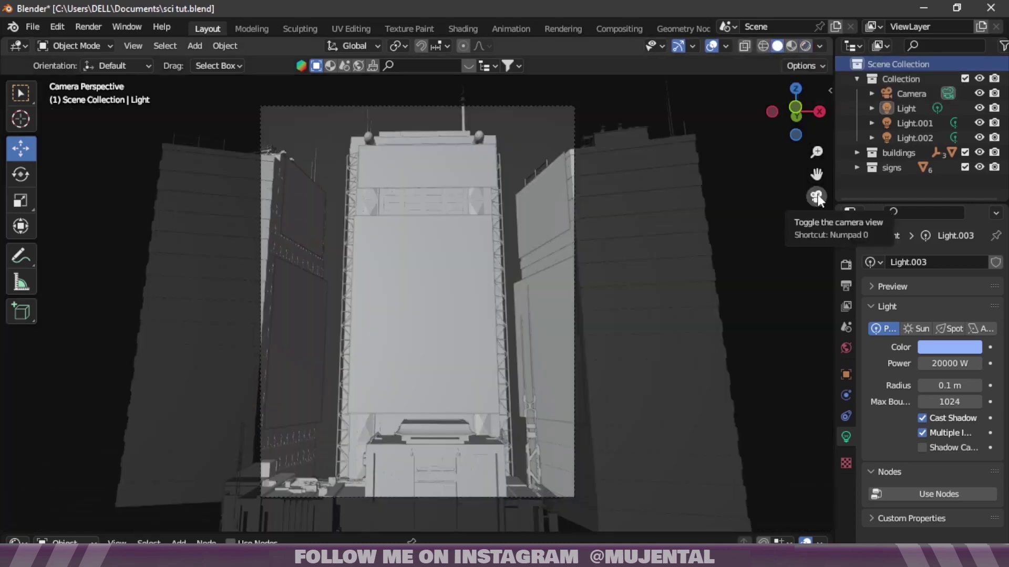
click(817, 197)
click(898, 78)
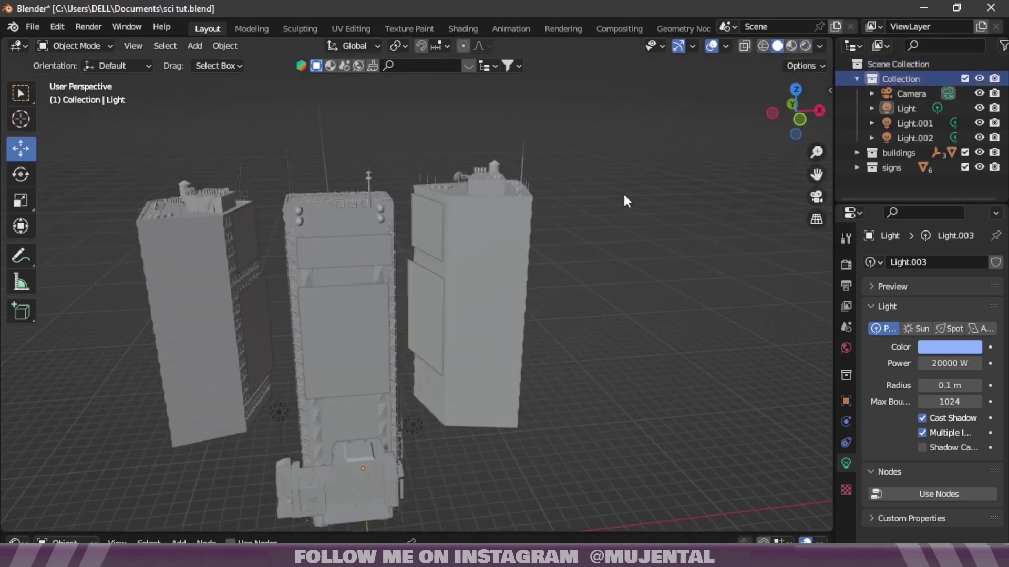
key(shift+a)
mouse_move(531, 257)
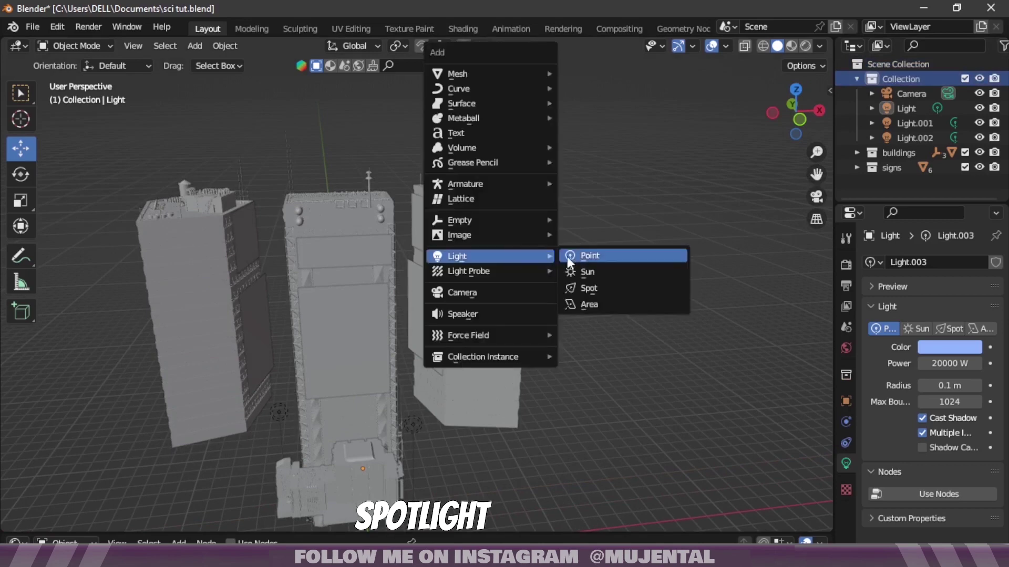
click(597, 287)
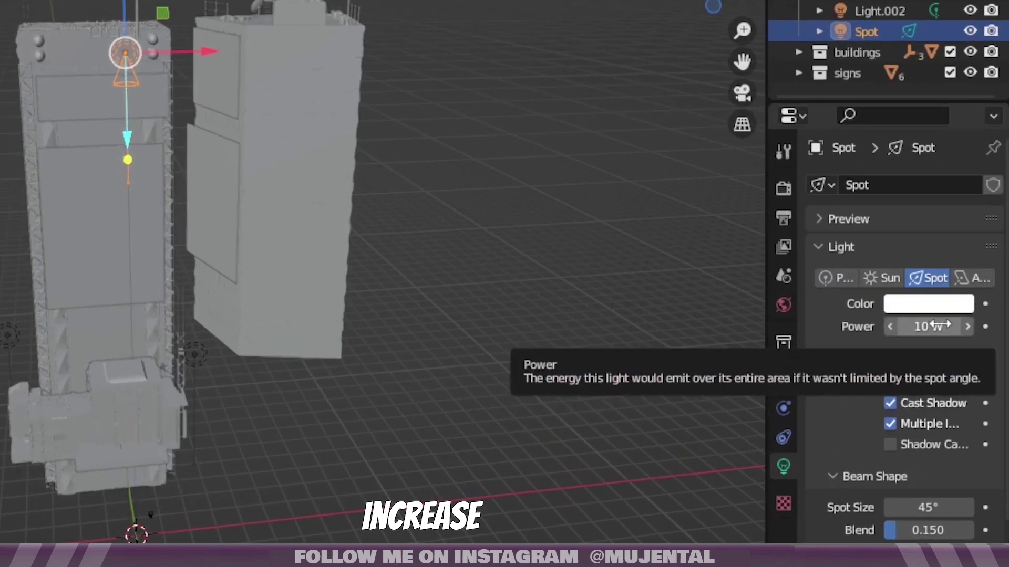
- Set the spot light's power to 40000 W, its radius to 0.297 m and its spot size to 32.9°
click(946, 352)
text(400000)
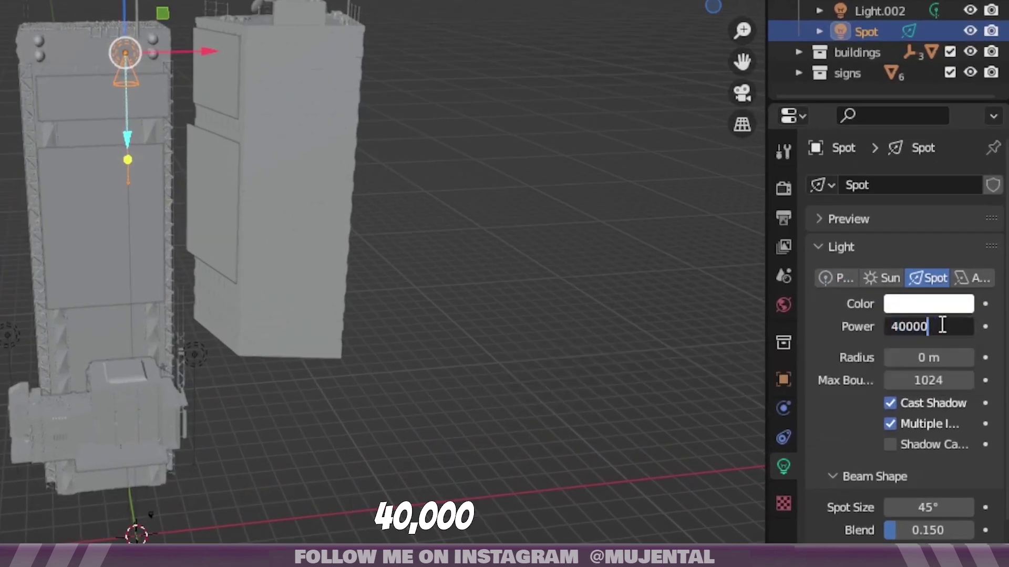
key(Return)
drag(931, 357, 952, 357)
drag(930, 505, 893, 505)
- Rotate the spot light to shine upward and place duplicates of it on the roofs of the two side buildings
click(21, 174)
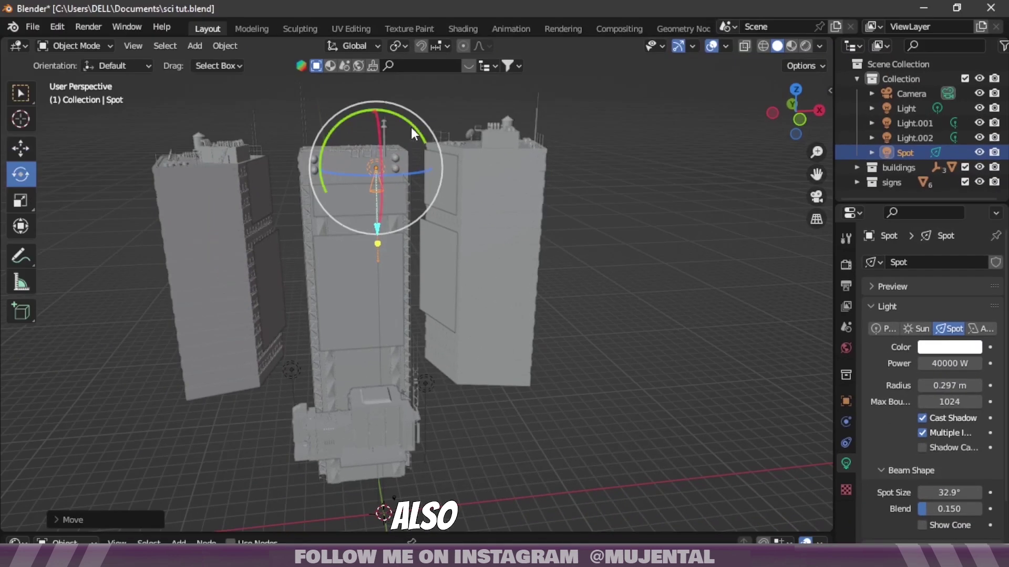
drag(412, 133, 316, 278)
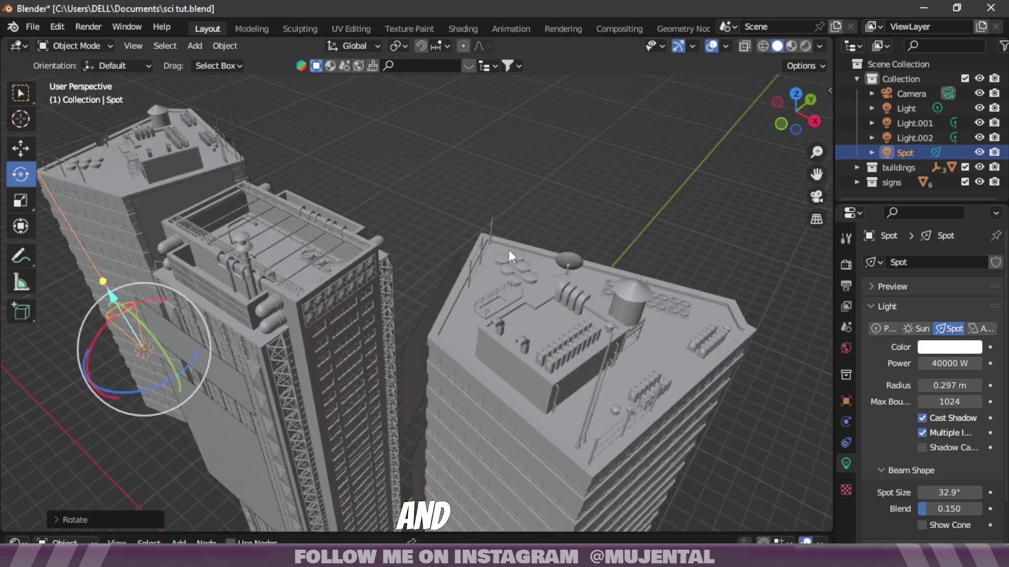
key(shift+d)
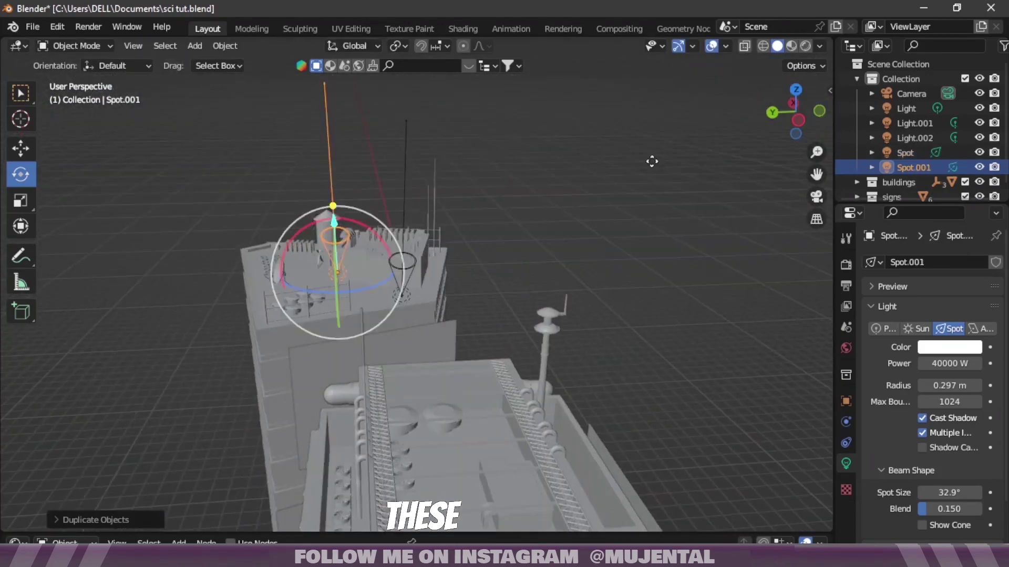
key(g)
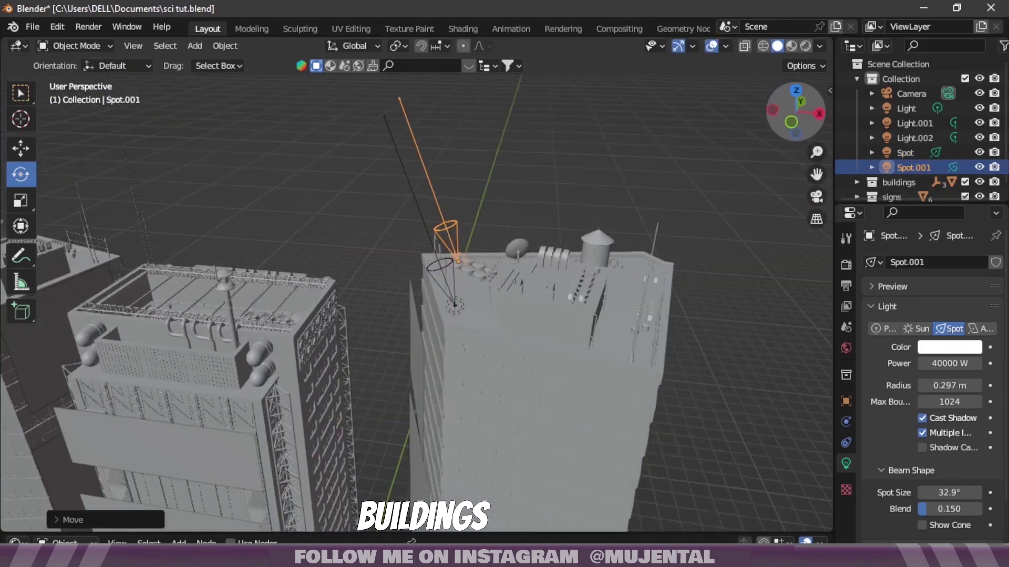
click(816, 197)
- Add a cube to the Scene Collection and scale it up to about 100.6 so it encloses all the buildings
click(881, 62)
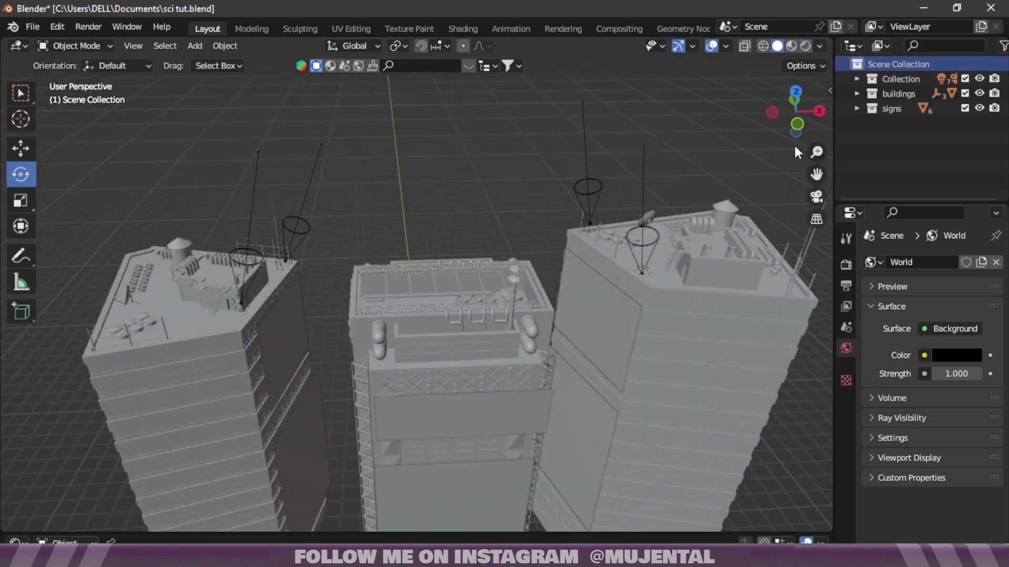
drag(816, 152, 816, 210)
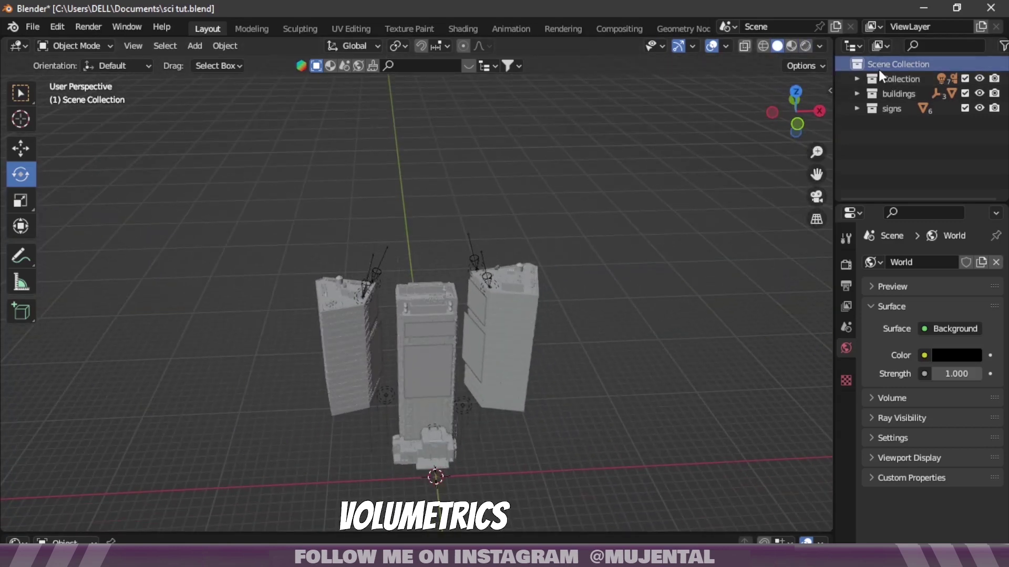
key(shift+a)
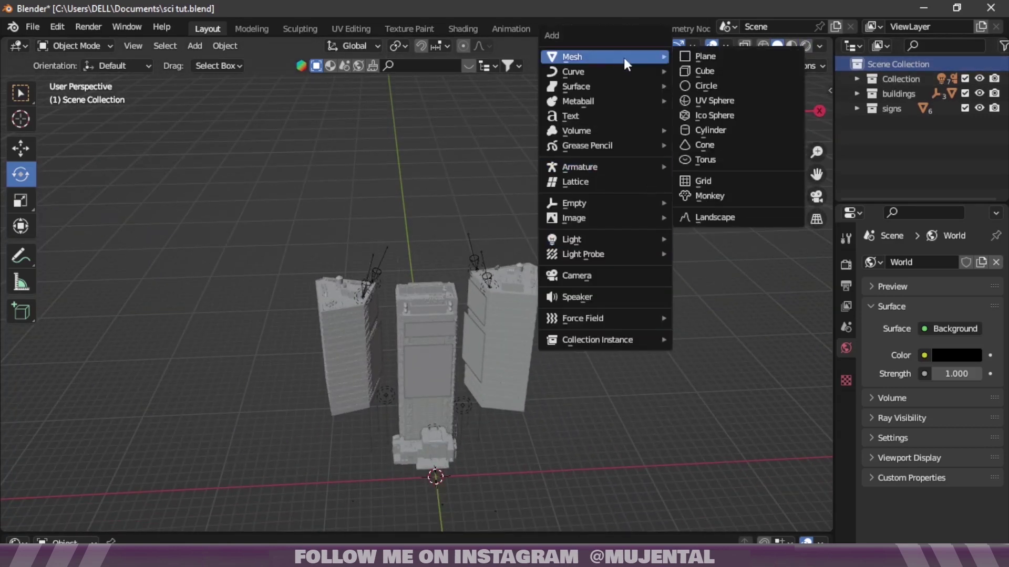
click(688, 74)
key(s)
click(767, 406)
key(s)
click(796, 239)
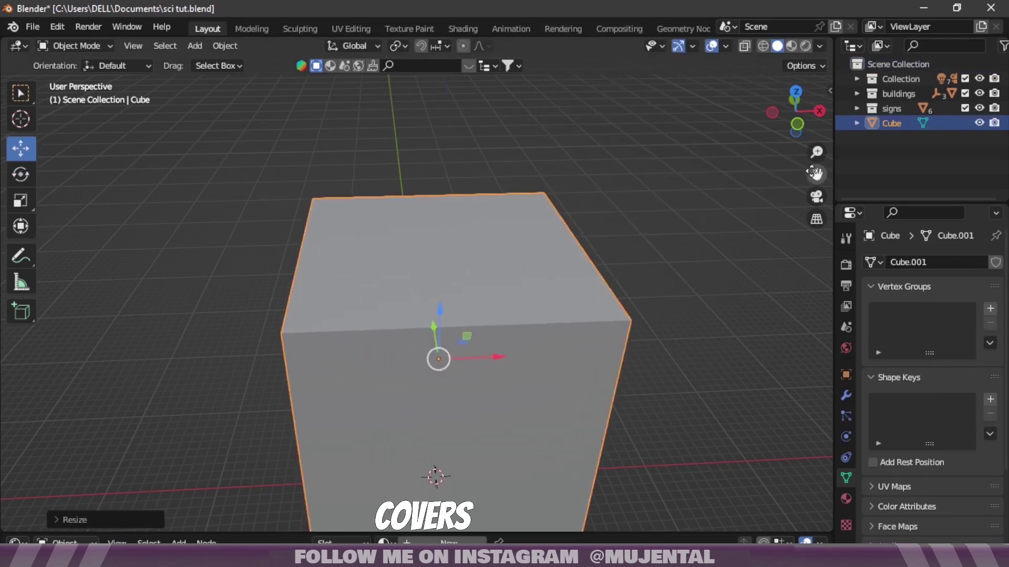
- Set the enclosing cube's viewport display to Wire in its object properties
drag(795, 111, 817, 79)
click(846, 374)
drag(1001, 311, 1004, 482)
click(871, 503)
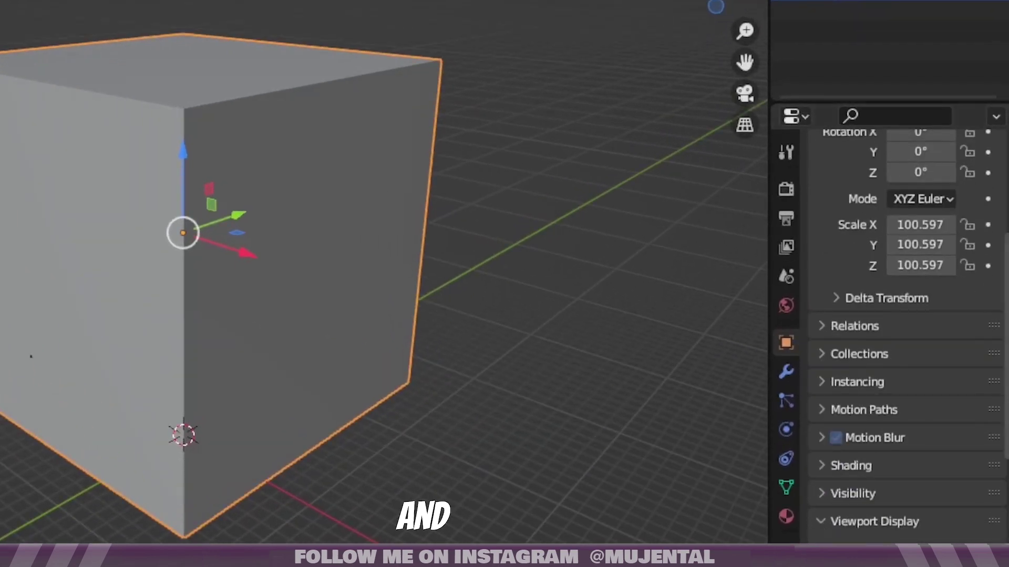
scroll(963, 489, down, 2)
click(941, 490)
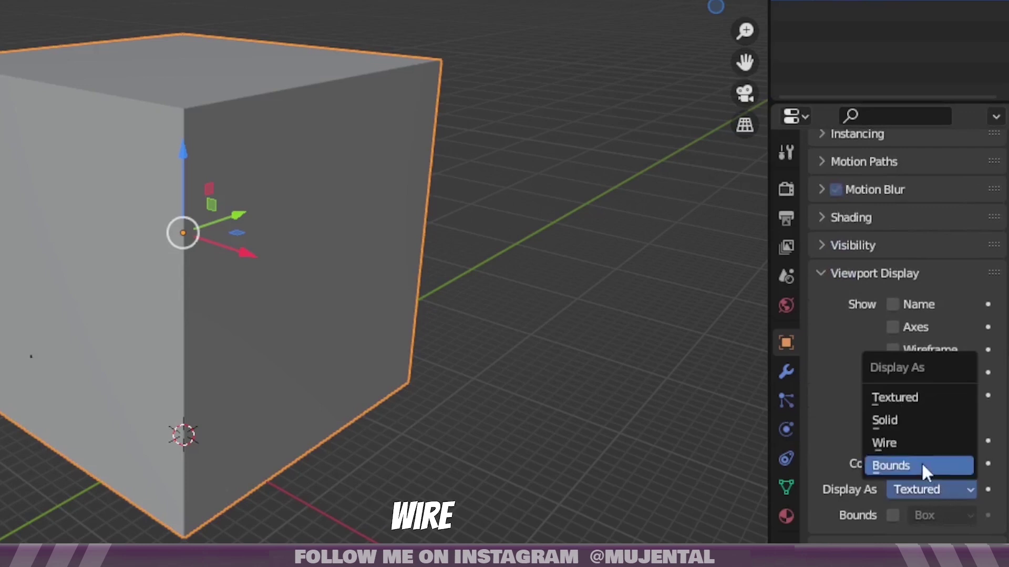
click(908, 442)
- Name the cube's new material "volume" and delete its Principled BSDF node
middle_drag(596, 43, 570, 103)
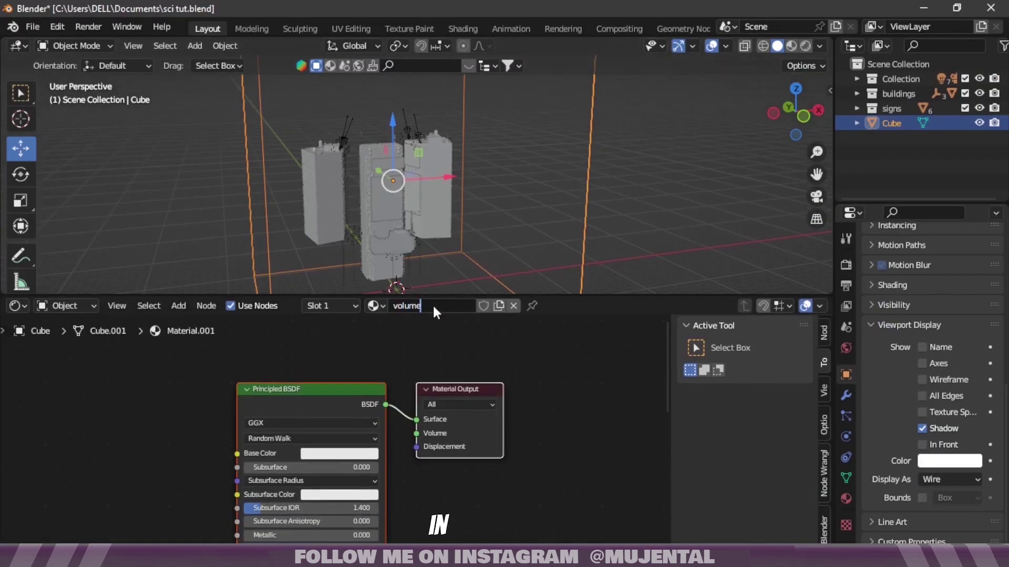
key(Return)
click(343, 396)
key(x)
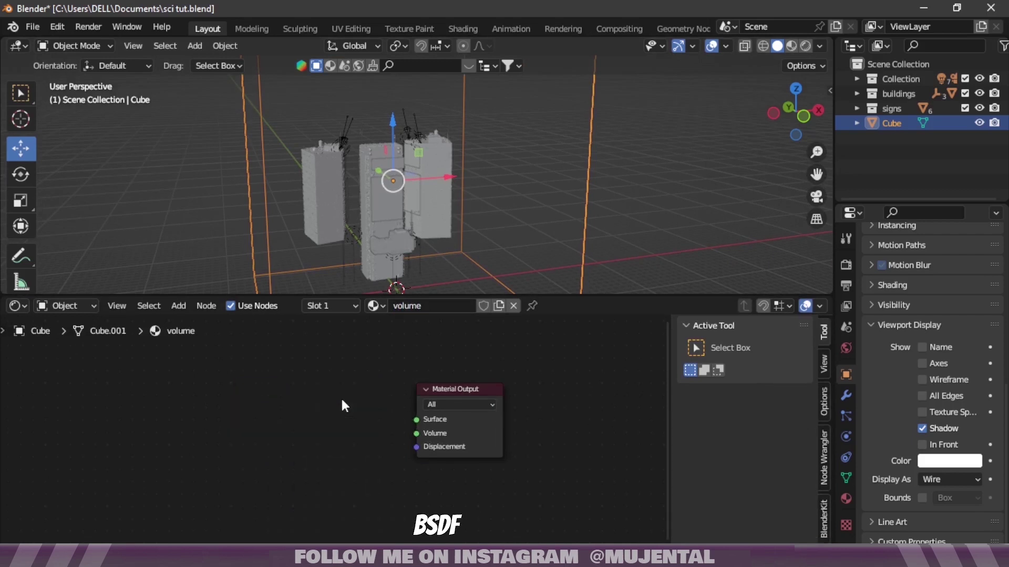
- Add a Principled Volume node and connect it to the Volume input of the Material Output
key(shift+a)
click(342, 399)
text(princip)
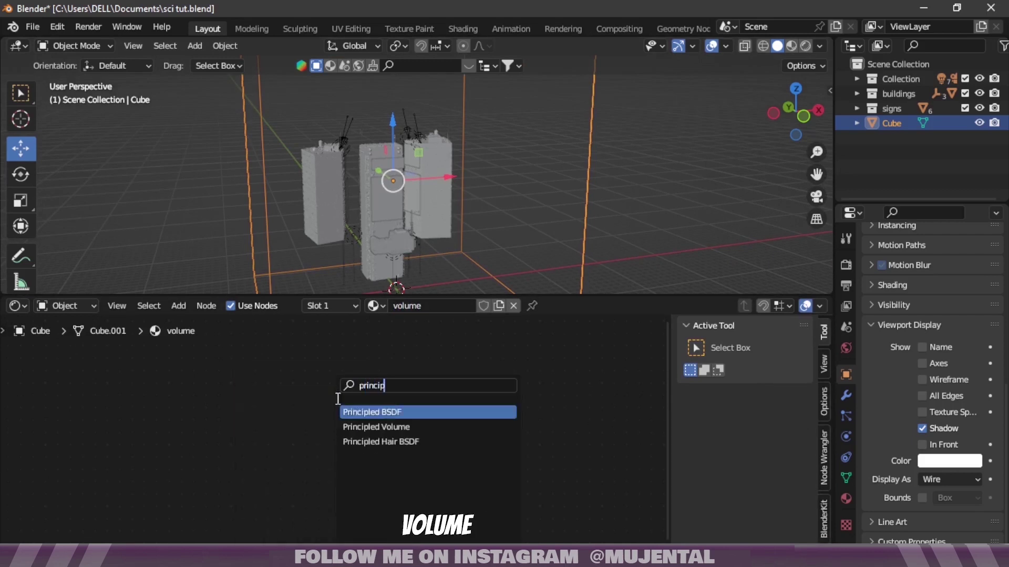
click(360, 426)
click(269, 410)
drag(460, 390, 486, 379)
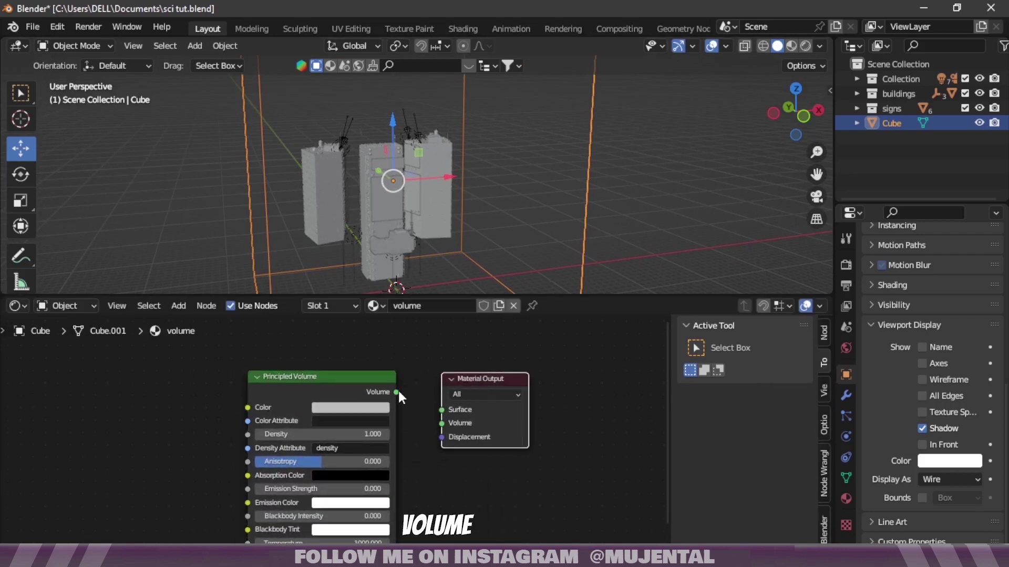
drag(396, 392, 442, 423)
- Set the Principled Volume's density to 0.005 and brighten its colour to a pale blue
click(373, 435)
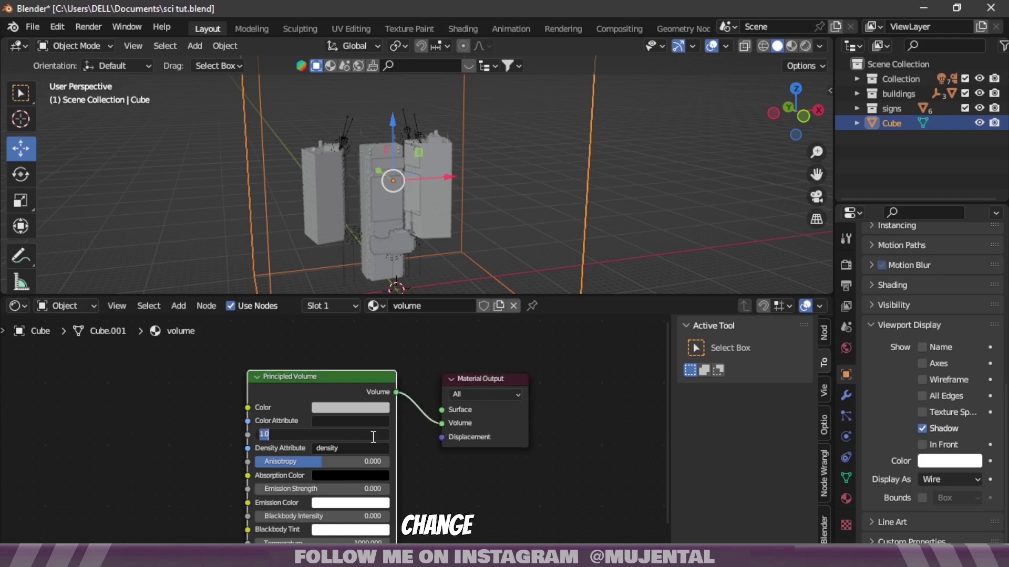
text(0.005)
key(Return)
click(366, 407)
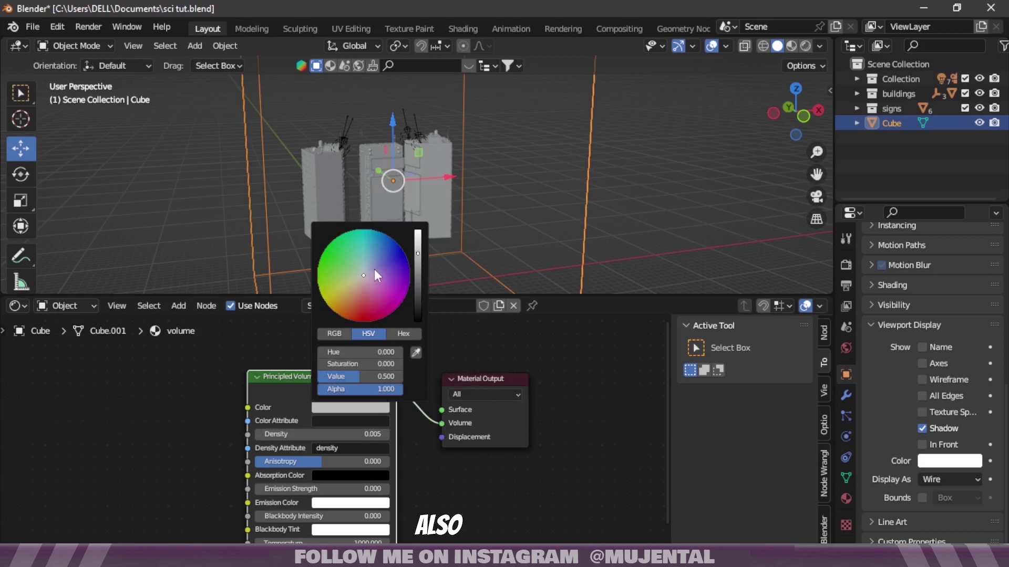
drag(420, 250, 420, 231)
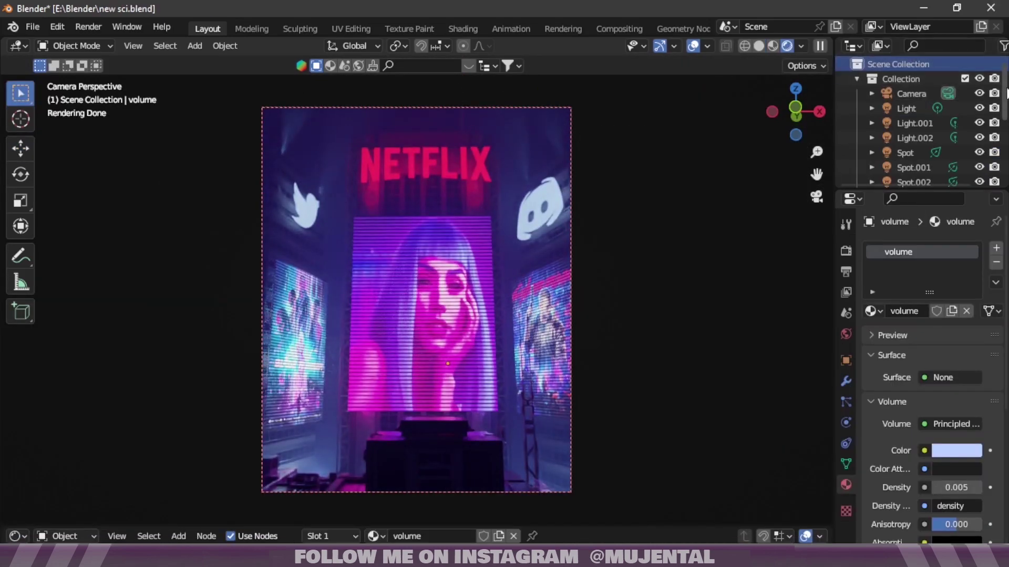
- Make the mm figure, the wires collection and the smoke images visible, and return the viewport to solid shading
drag(1006, 93, 1005, 152)
click(979, 155)
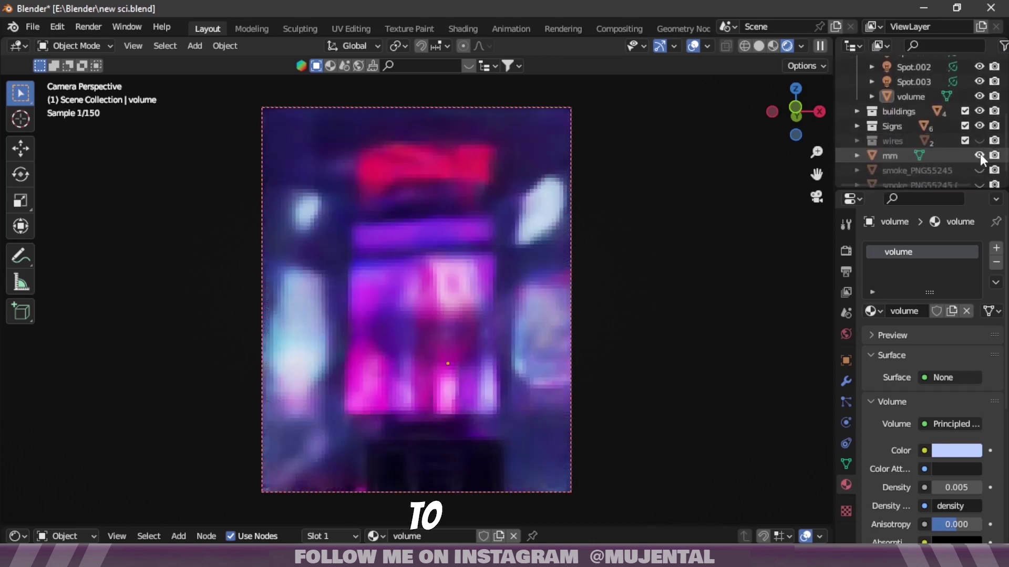
click(965, 141)
scroll(966, 105, up, 5)
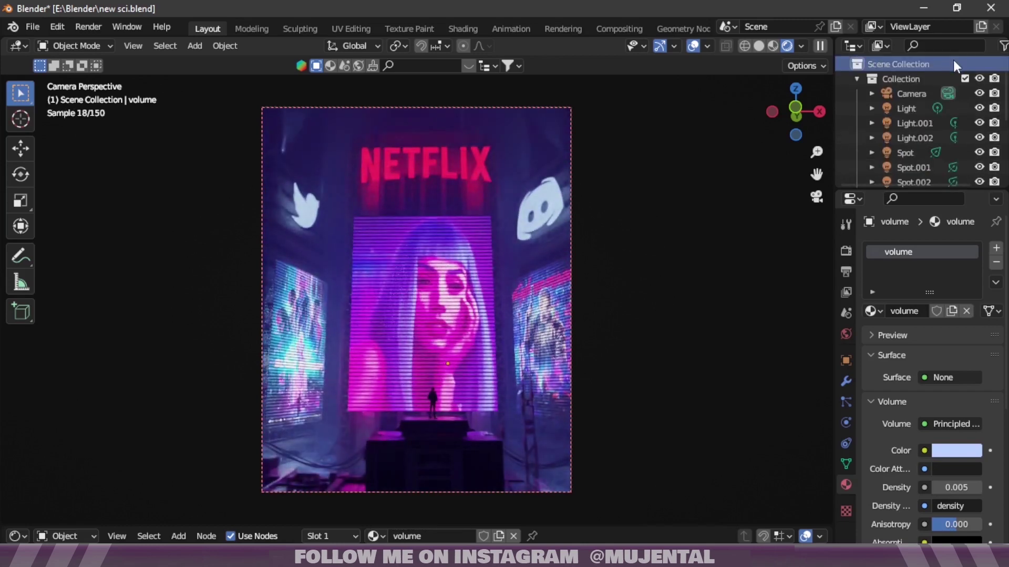
click(761, 45)
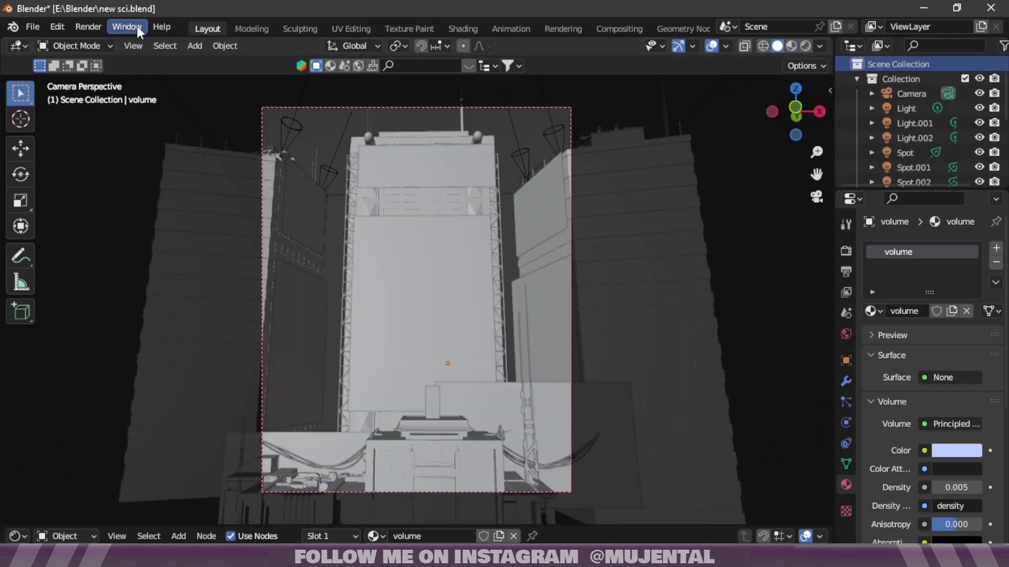